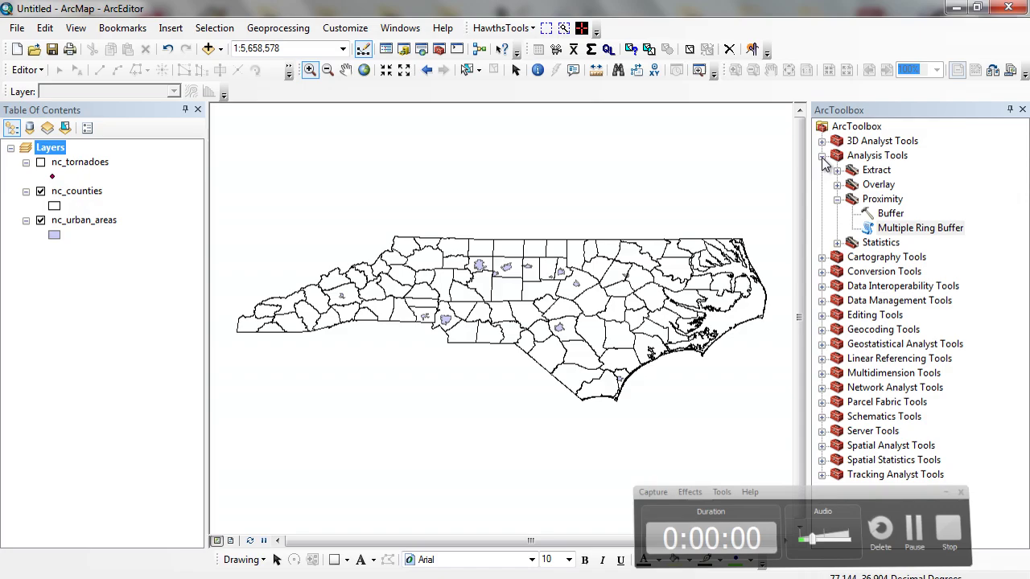
- Collapse the Analysis Tools group in the ArcToolbox tree
{"action": "left_click", "coordinate": [822, 156]}
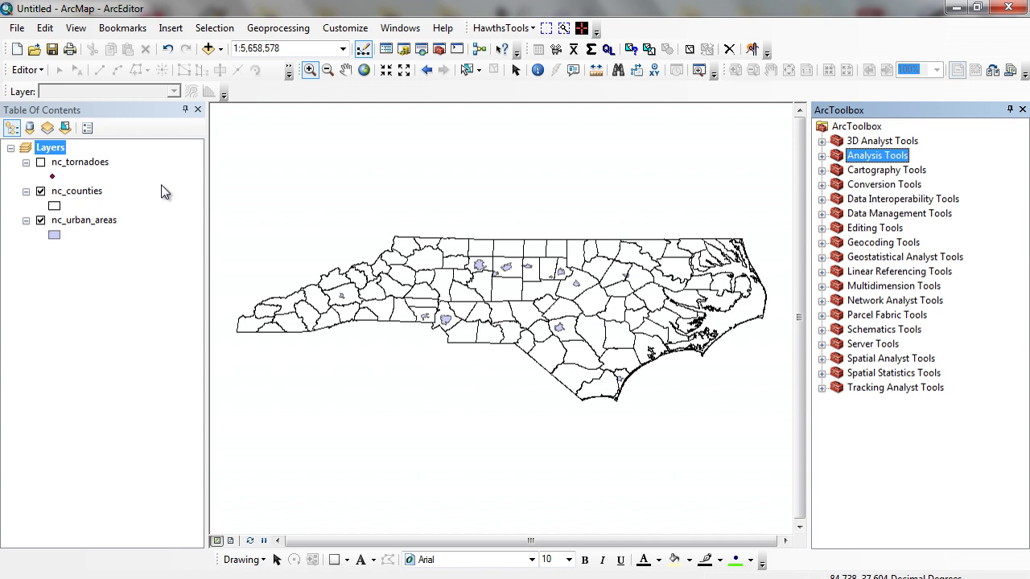
- Turn on nc_tornadoes, zoom in on North Carolina, and expand Analysis Tools to Proximity
{"action": "left_click", "coordinate": [40, 163]}
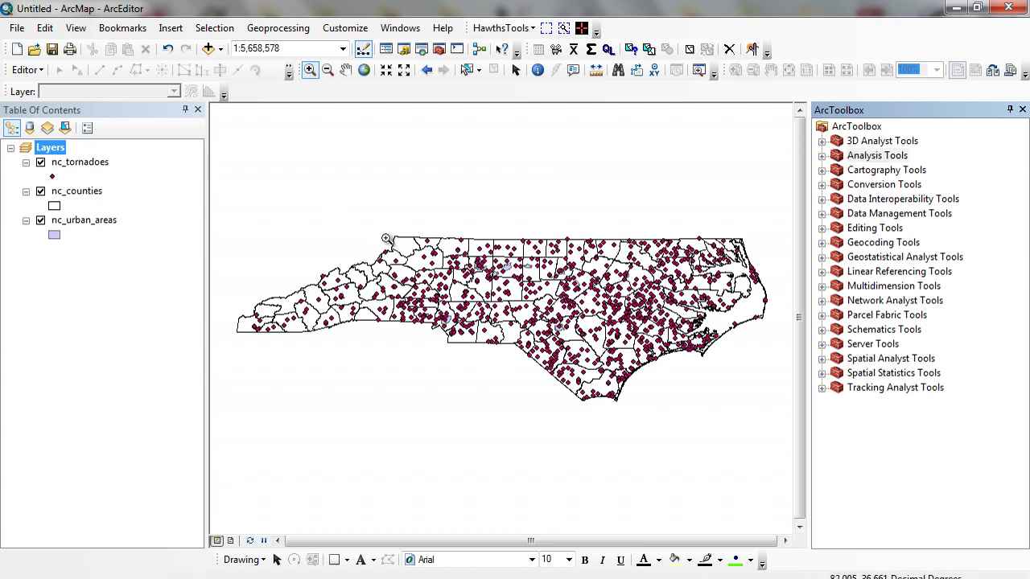
{"action": "left_click_drag", "start_coordinate": [329, 202], "coordinate": [742, 447]}
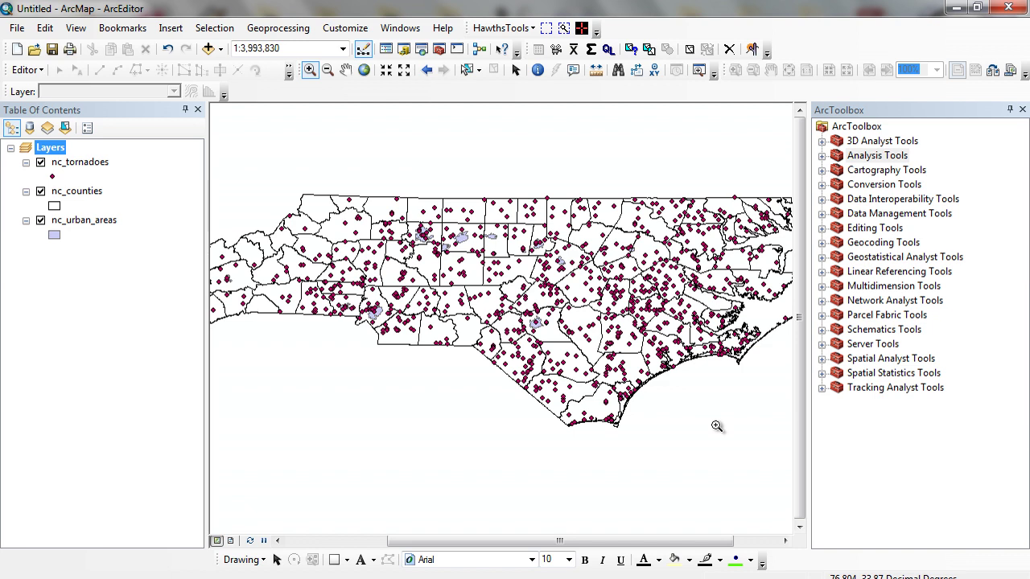
{"action": "left_click", "coordinate": [822, 156]}
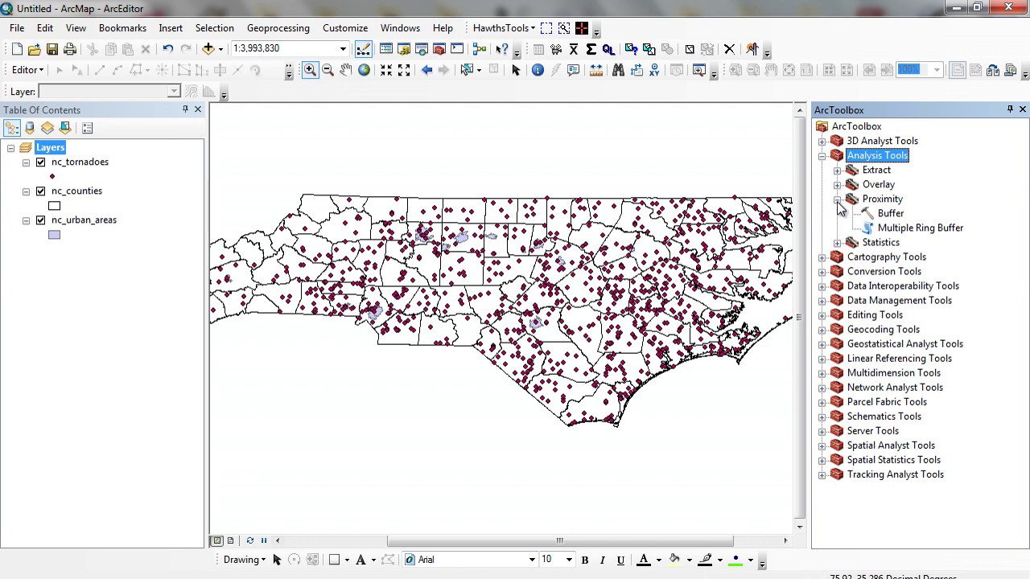
- Open the Multiple Ring Buffer tool with nc_urban_areas as the input features
{"action": "double_click", "coordinate": [896, 230]}
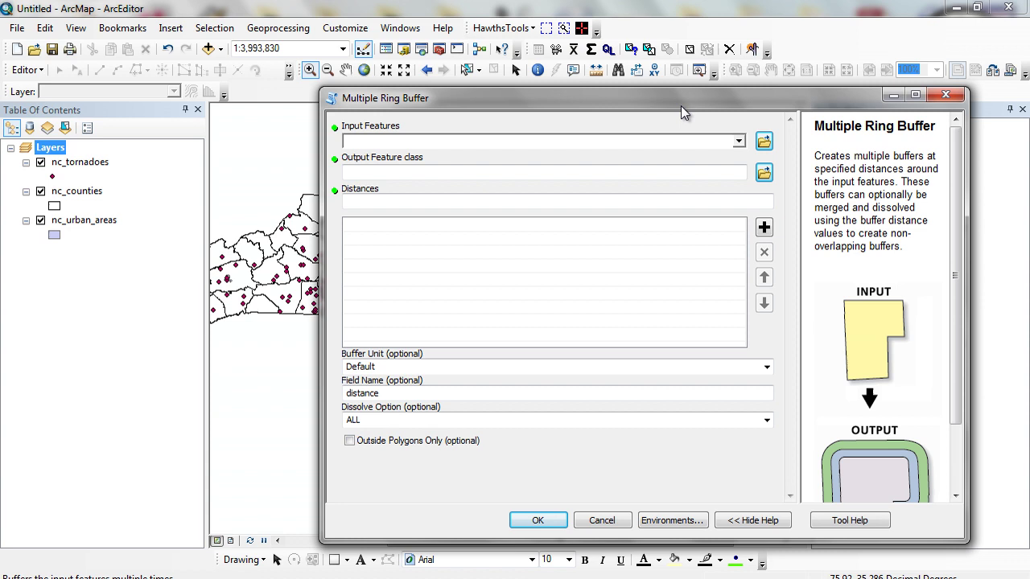
{"action": "left_click_drag", "start_coordinate": [681, 105], "coordinate": [620, 104]}
{"action": "left_click", "coordinate": [679, 142]}
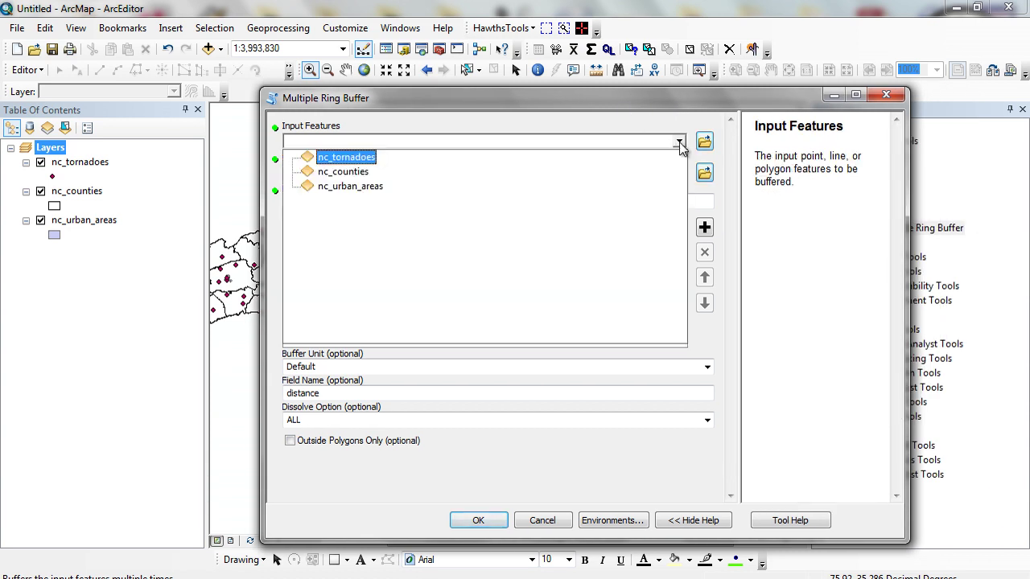
{"action": "left_click", "coordinate": [359, 185]}
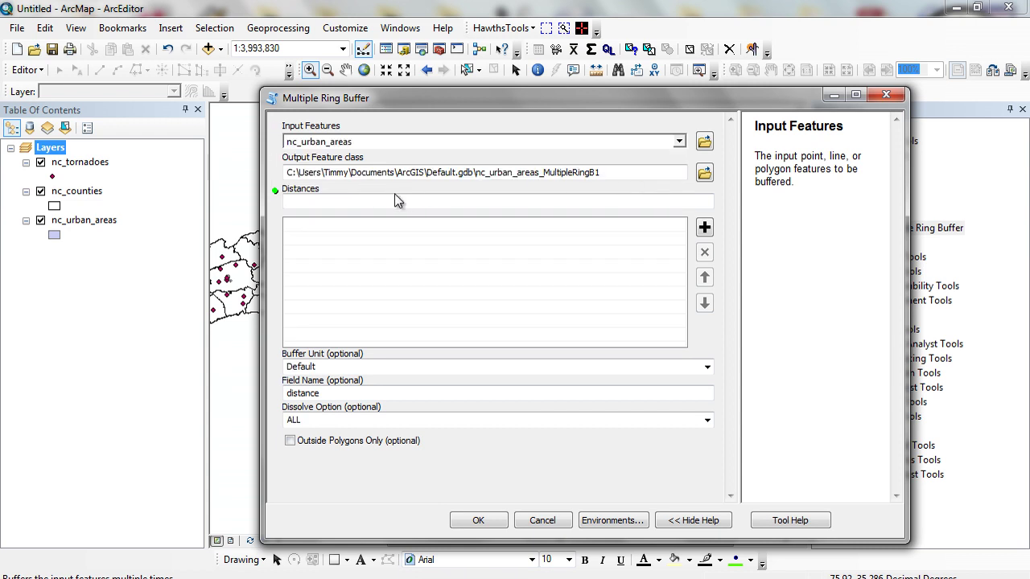
- Add ring distances 5 and 10 to the Distances list
{"action": "left_click", "coordinate": [632, 202]}
{"action": "type", "text": "5"}
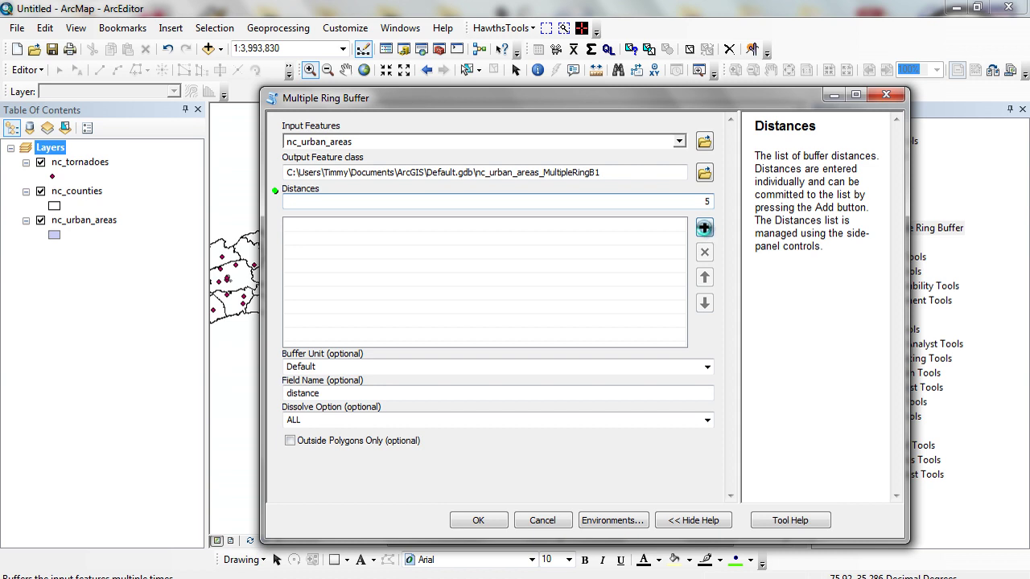
{"action": "left_click", "coordinate": [704, 228]}
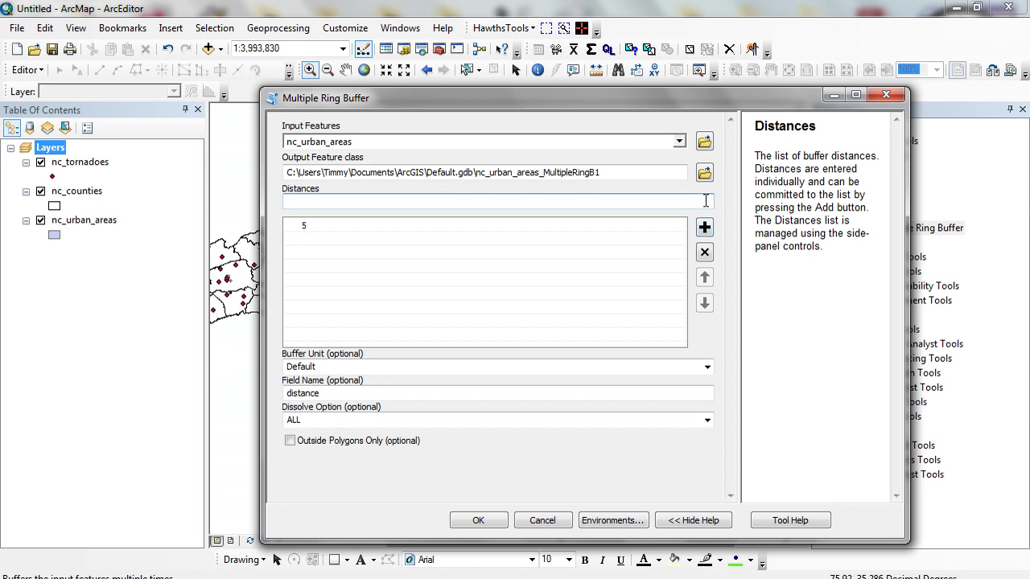
{"action": "left_click", "coordinate": [706, 201]}
{"action": "type", "text": "10"}
{"action": "left_click", "coordinate": [706, 228]}
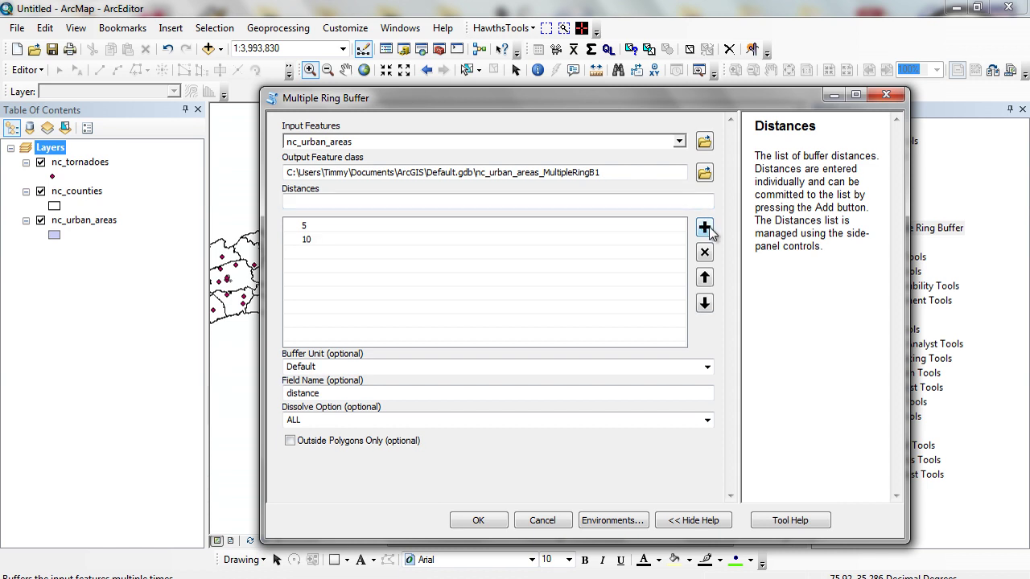
- Set the buffer unit to Miles and run the tool to create 5- and 10-mile rings
{"action": "left_click", "coordinate": [707, 369]}
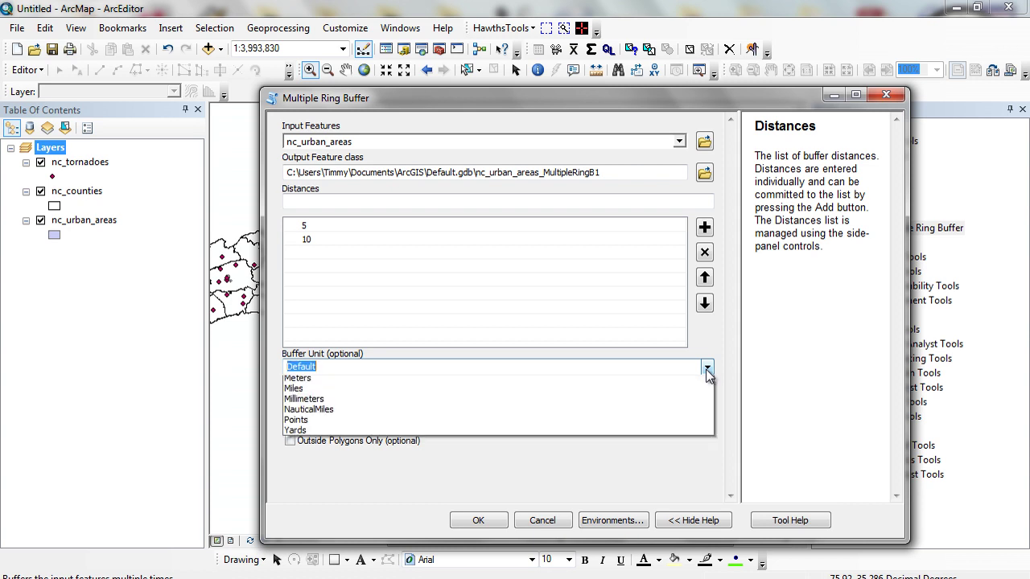
{"action": "left_click", "coordinate": [329, 457]}
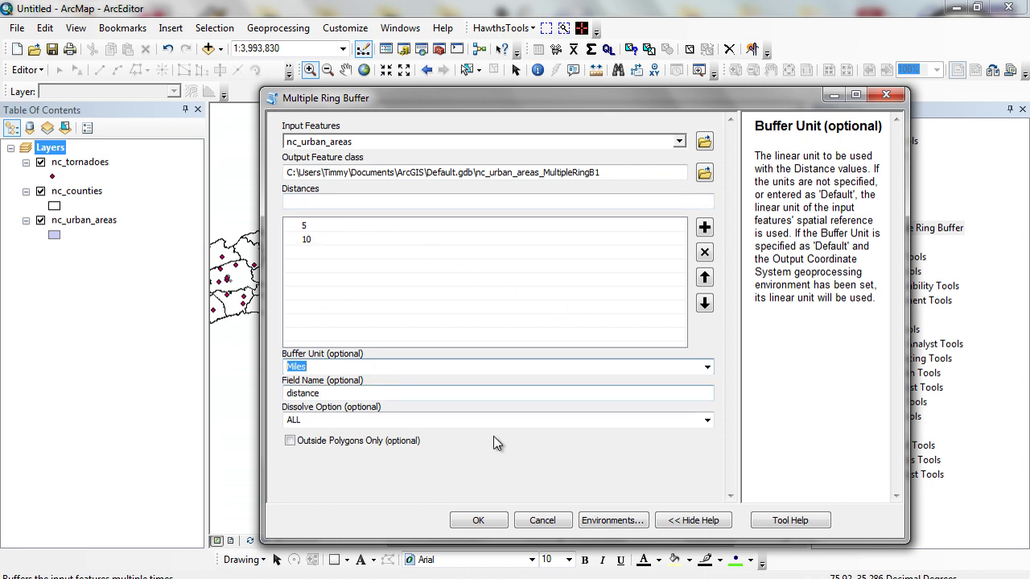
{"action": "left_click", "coordinate": [479, 521]}
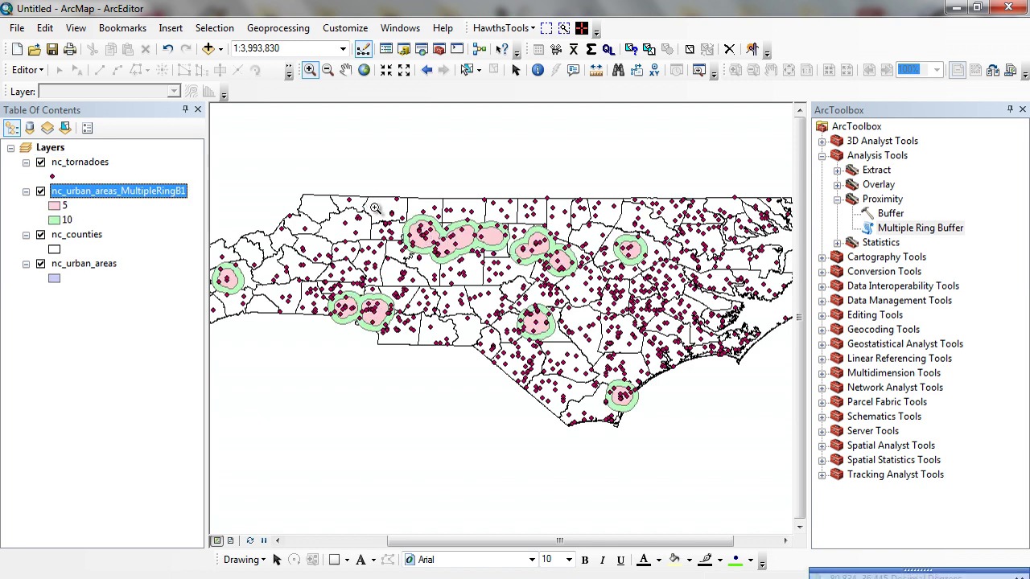
- Move the ring layer below nc_urban_areas and hide nc_counties
{"action": "left_click_drag", "start_coordinate": [539, 282], "coordinate": [716, 410]}
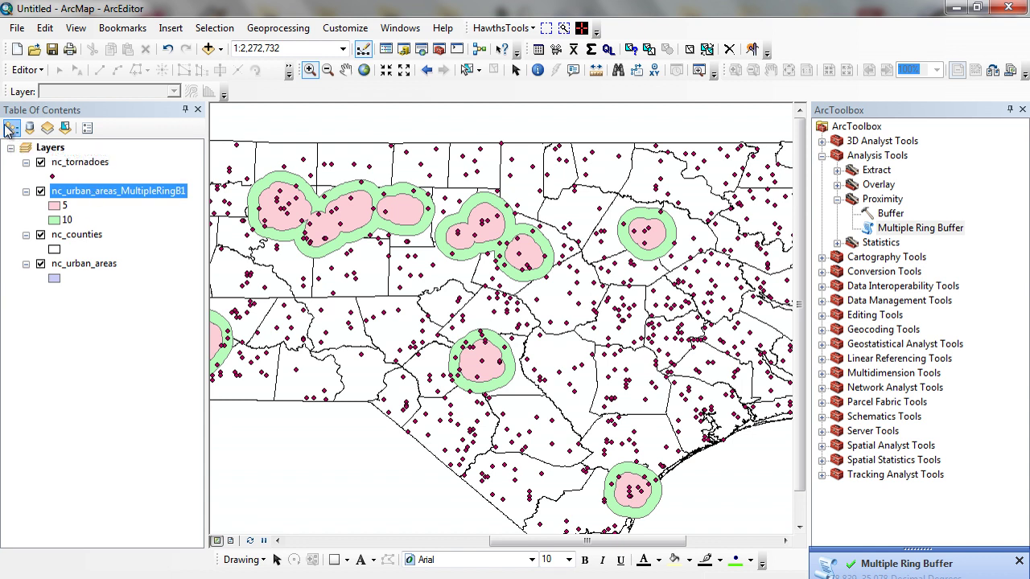
{"action": "left_click_drag", "start_coordinate": [87, 197], "coordinate": [82, 270]}
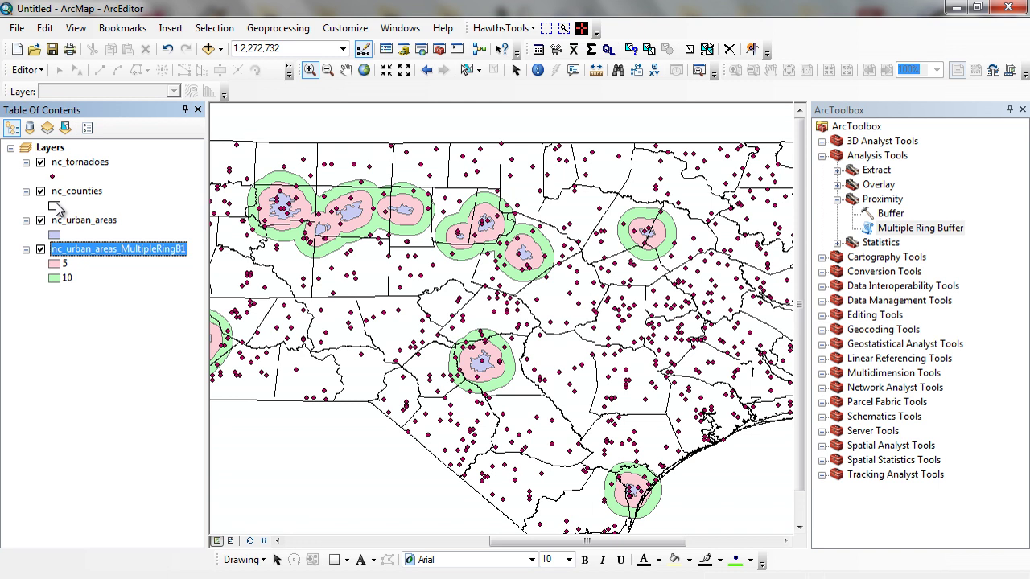
{"action": "left_click_drag", "start_coordinate": [234, 145], "coordinate": [723, 452]}
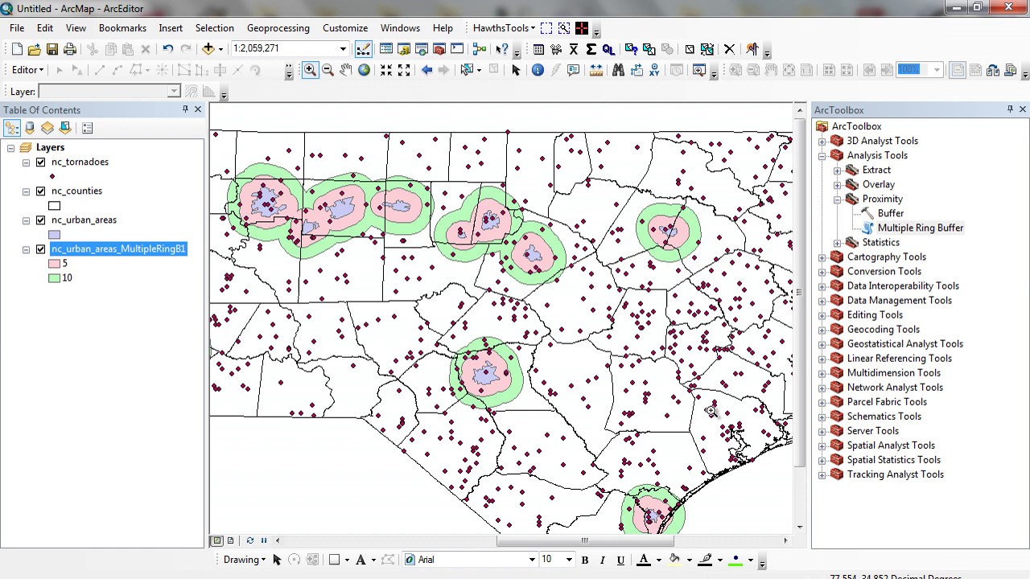
{"action": "left_click", "coordinate": [40, 192]}
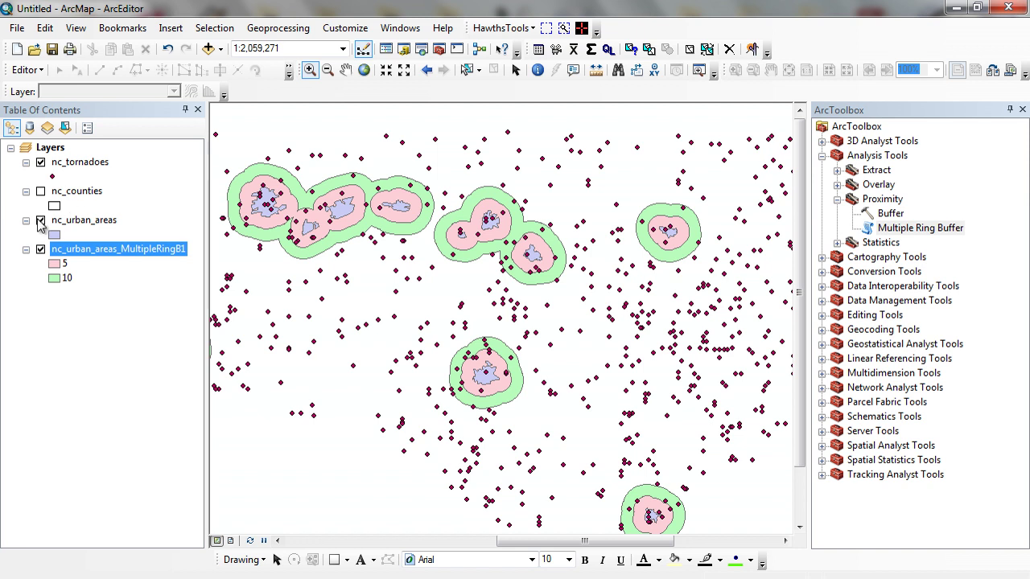
- Zoom in closely on the upper-left ring clusters with urban areas shown
{"action": "left_click", "coordinate": [40, 219]}
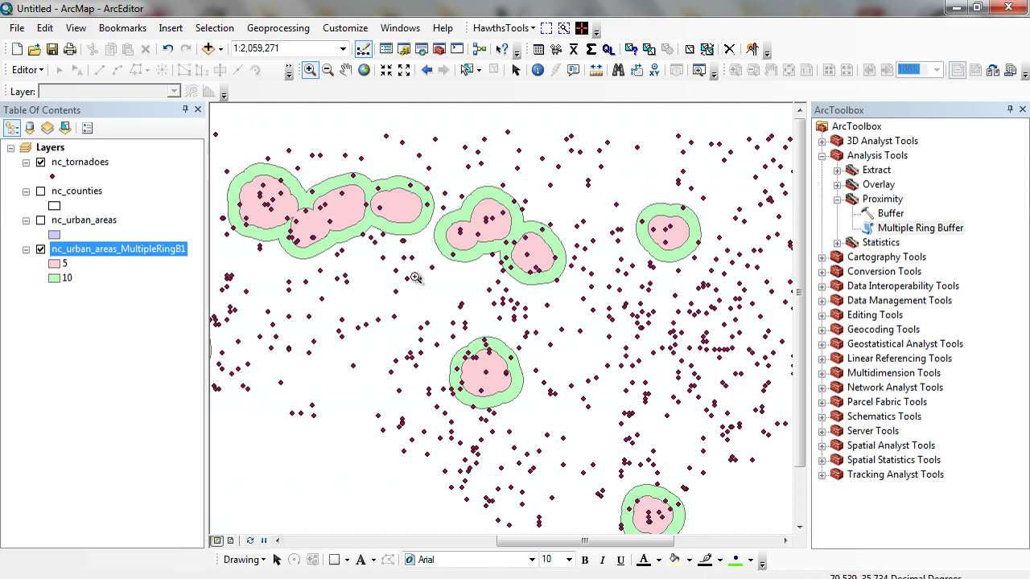
{"action": "left_click", "coordinate": [383, 229]}
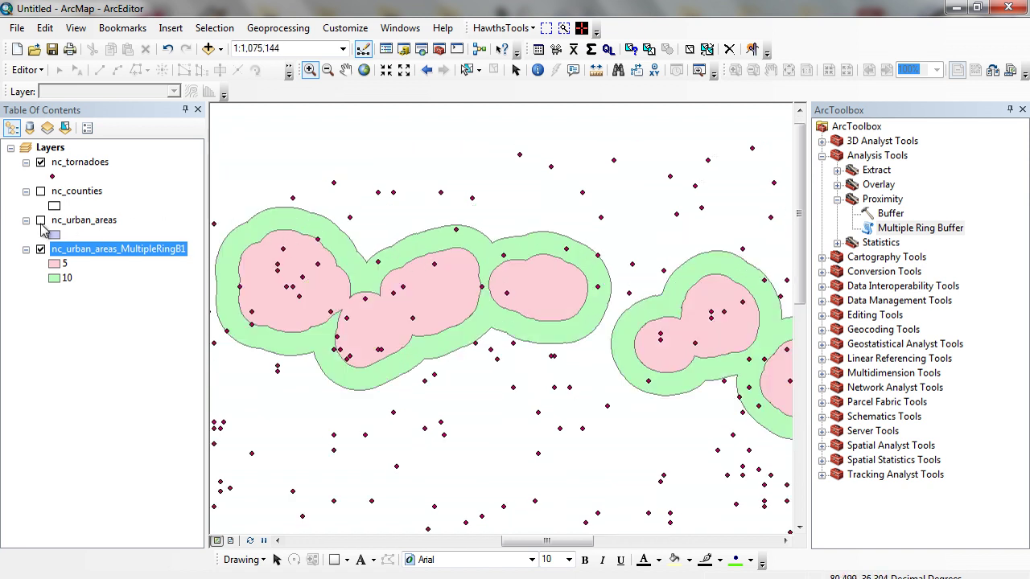
{"action": "left_click", "coordinate": [40, 220]}
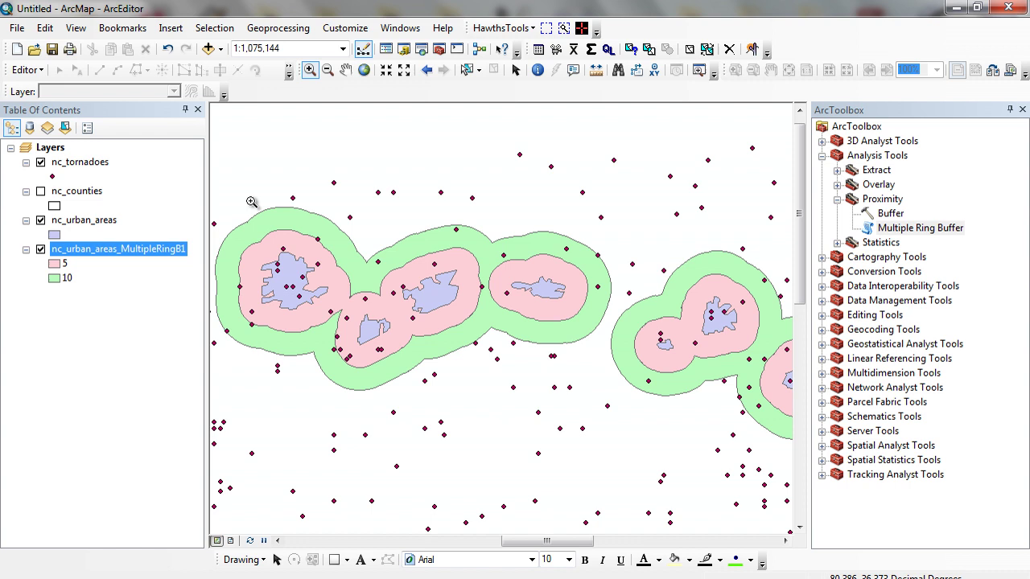
{"action": "left_click_drag", "start_coordinate": [252, 202], "coordinate": [519, 426]}
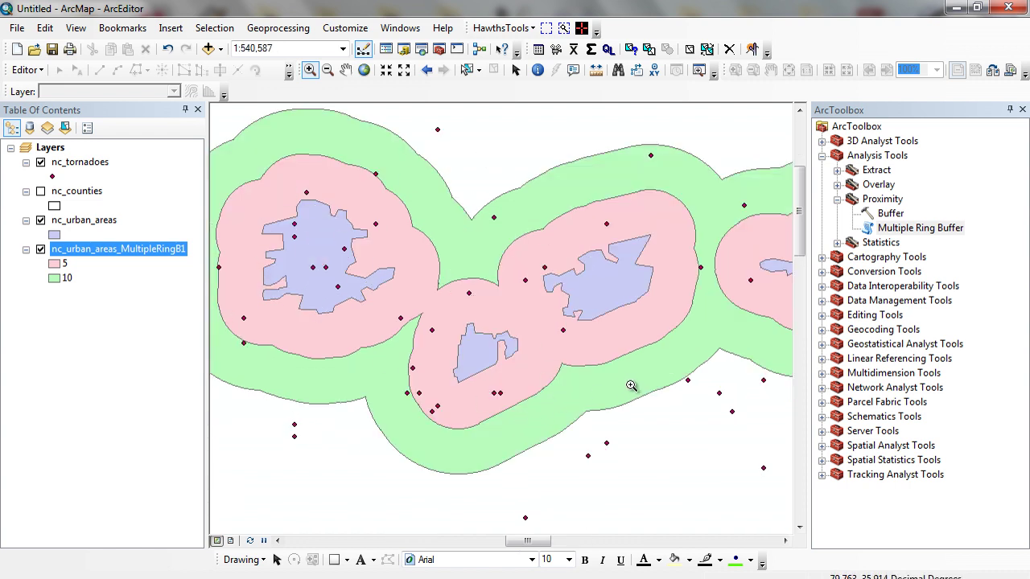
- Open the ring layer's attribute table, select the distance-5 ring, and hide urban areas
{"action": "right_click", "coordinate": [97, 254]}
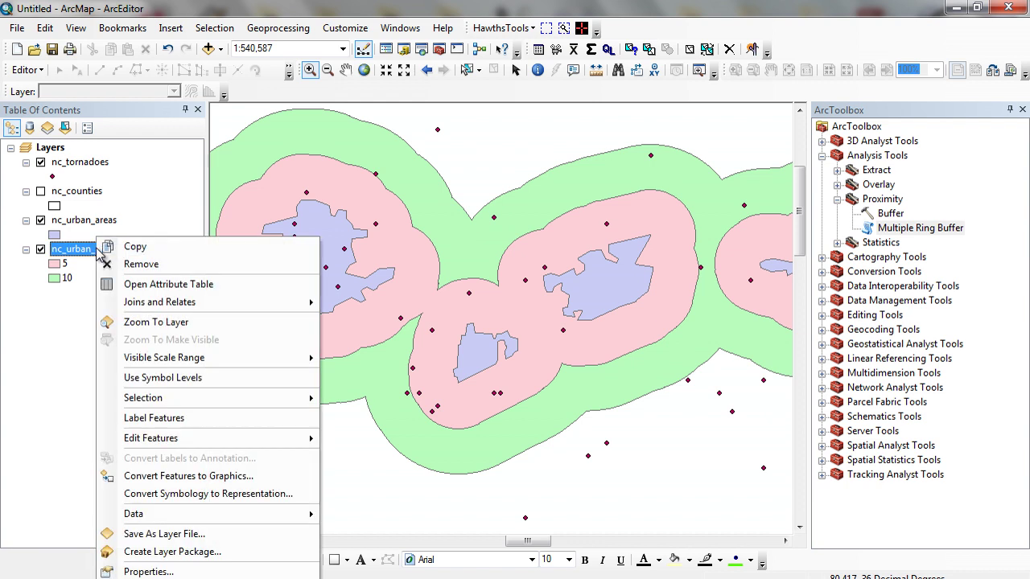
{"action": "left_click", "coordinate": [133, 285]}
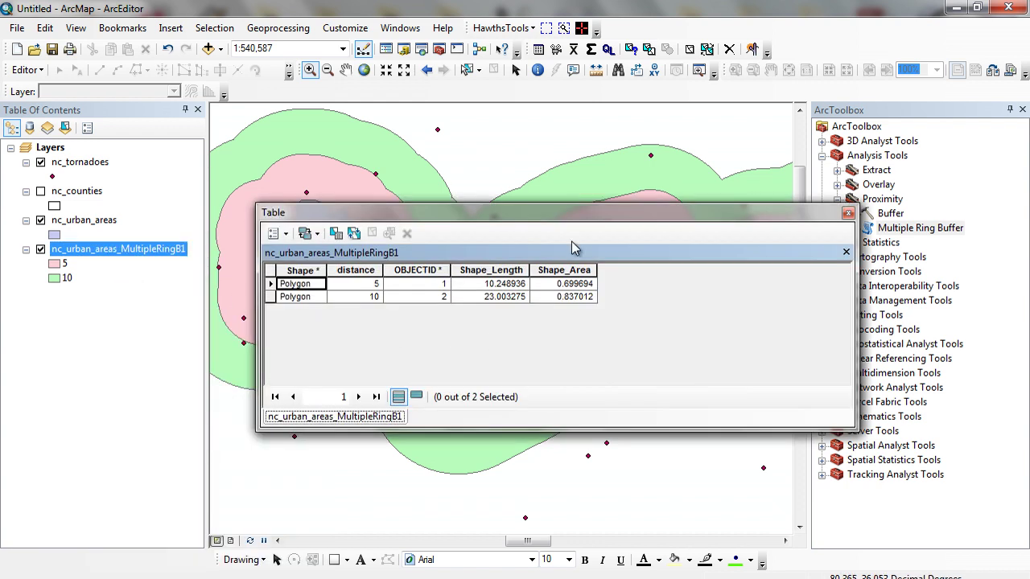
{"action": "left_click_drag", "start_coordinate": [575, 215], "coordinate": [569, 296]}
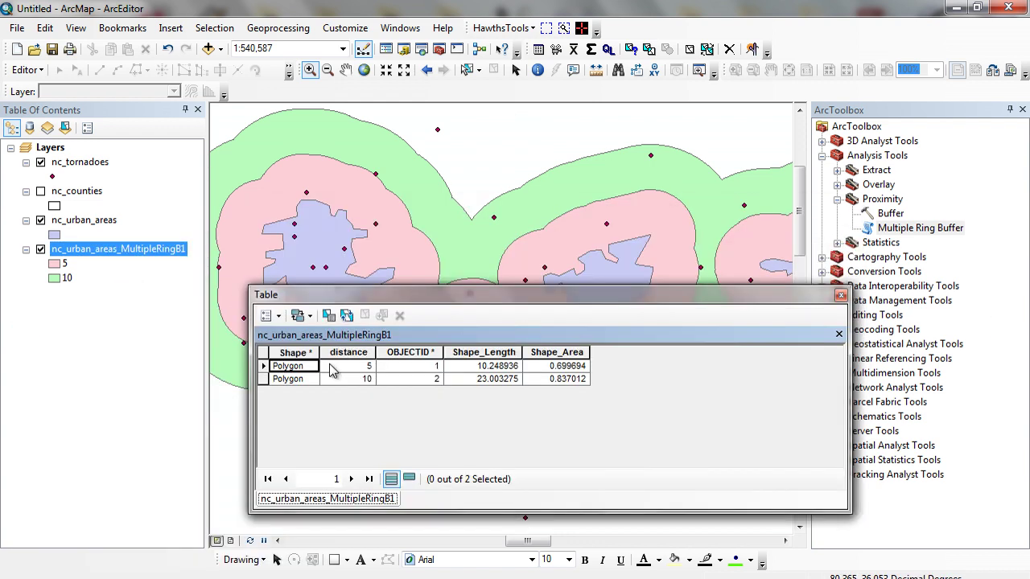
{"action": "left_click", "coordinate": [262, 366]}
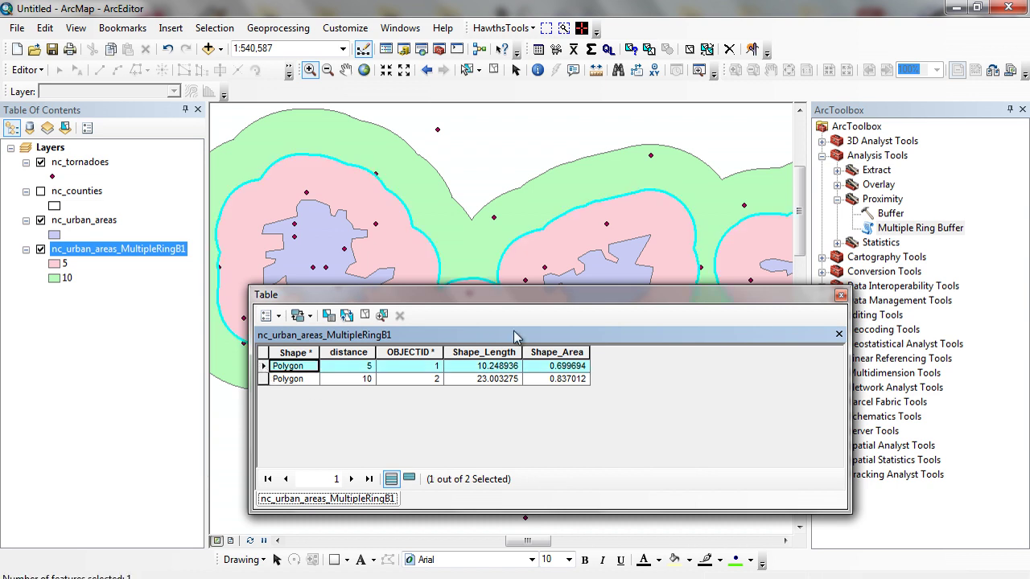
{"action": "left_click_drag", "start_coordinate": [541, 304], "coordinate": [395, 390]}
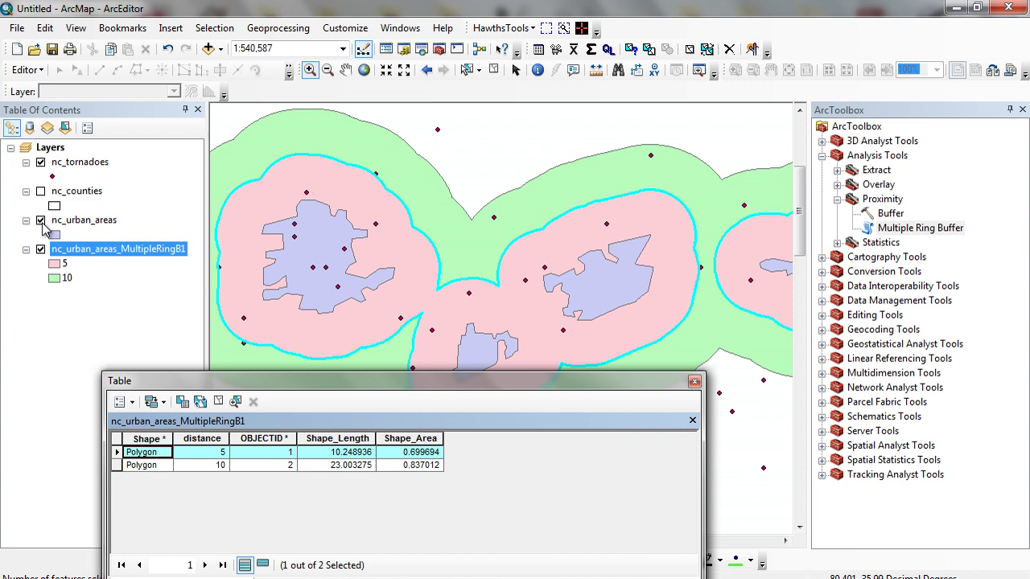
{"action": "left_click", "coordinate": [41, 221]}
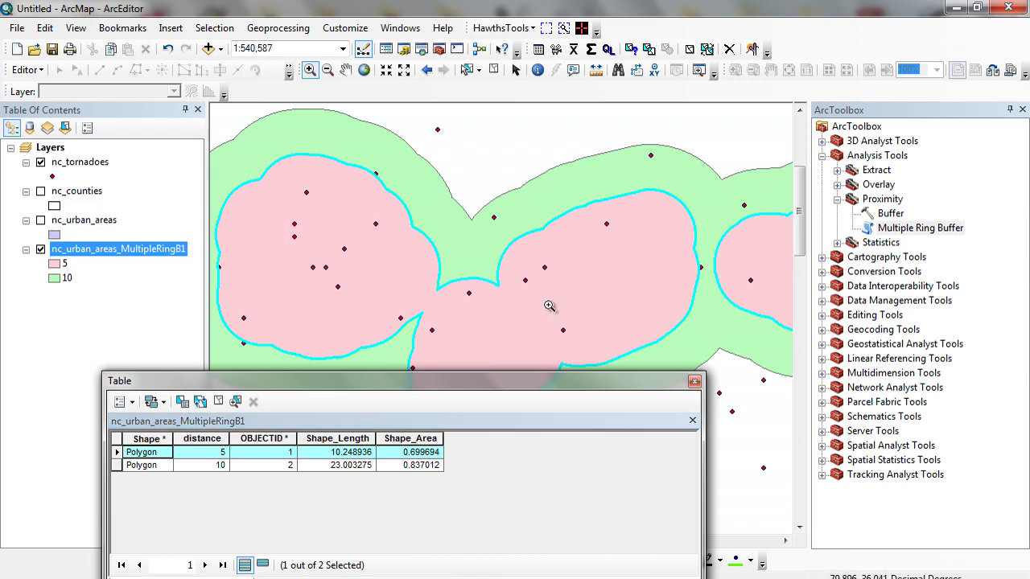
- Zoom to a pair of rings and shrink the table window aside to reveal them
{"action": "left_click", "coordinate": [364, 70]}
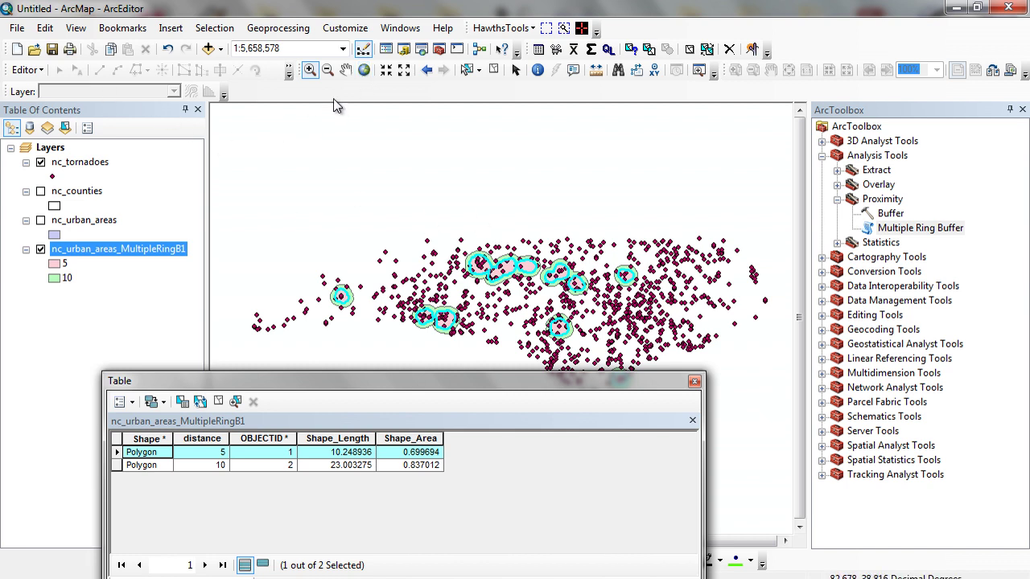
{"action": "left_click_drag", "start_coordinate": [527, 246], "coordinate": [612, 304]}
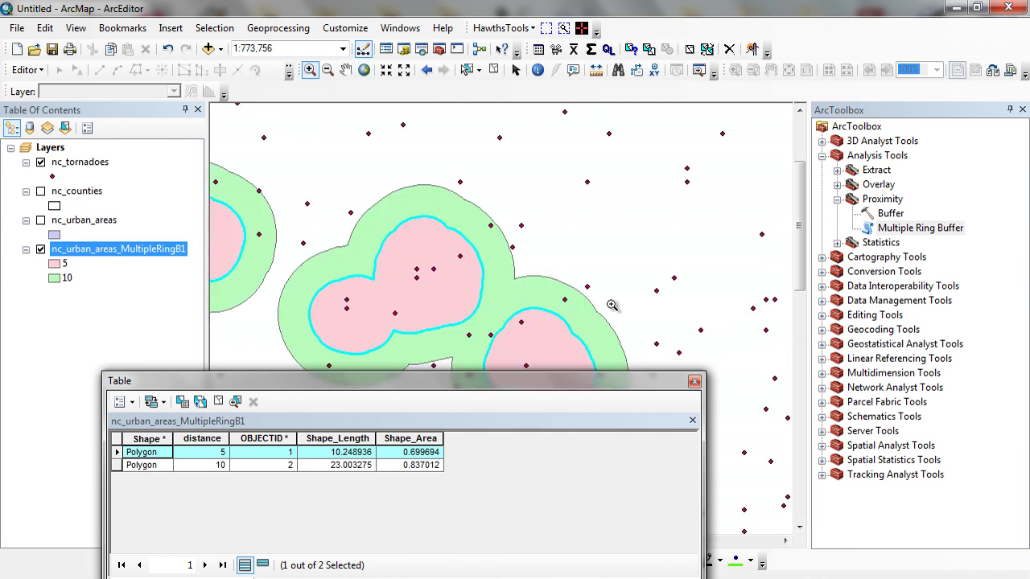
{"action": "left_click_drag", "start_coordinate": [554, 381], "coordinate": [509, 464]}
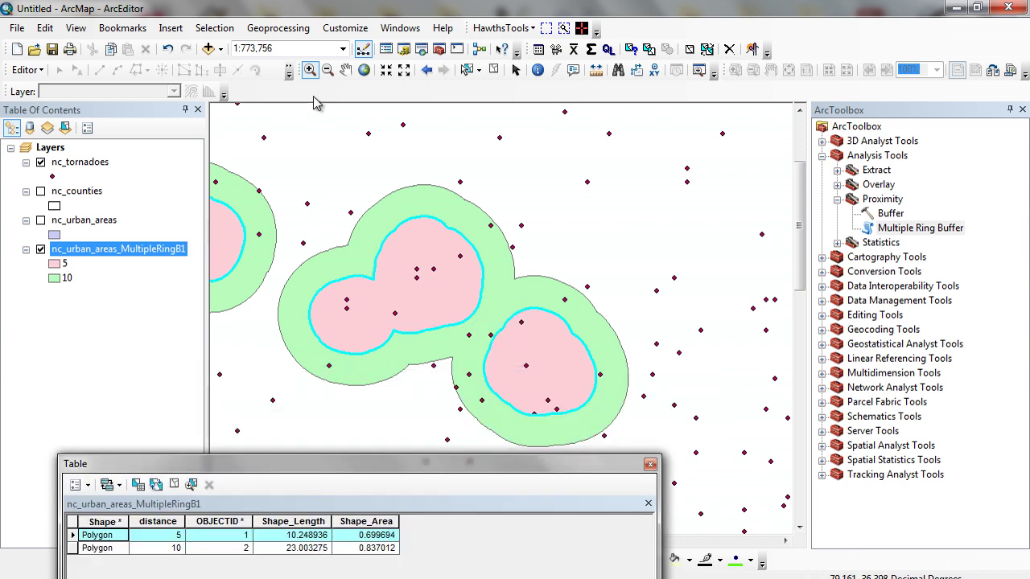
{"action": "left_click", "coordinate": [345, 70]}
{"action": "left_click_drag", "start_coordinate": [444, 329], "coordinate": [438, 219]}
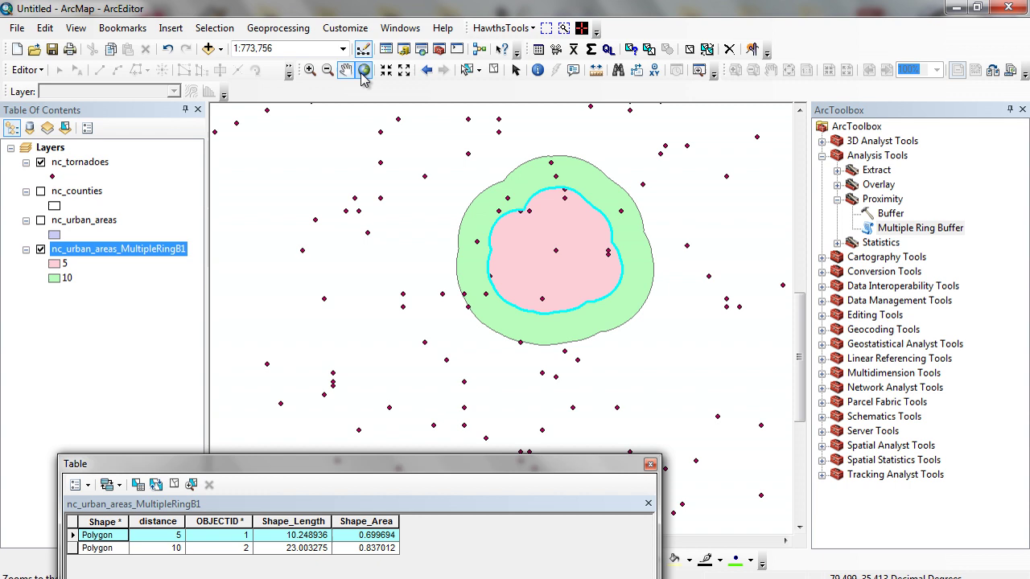
{"action": "left_click_drag", "start_coordinate": [463, 464], "coordinate": [480, 248]}
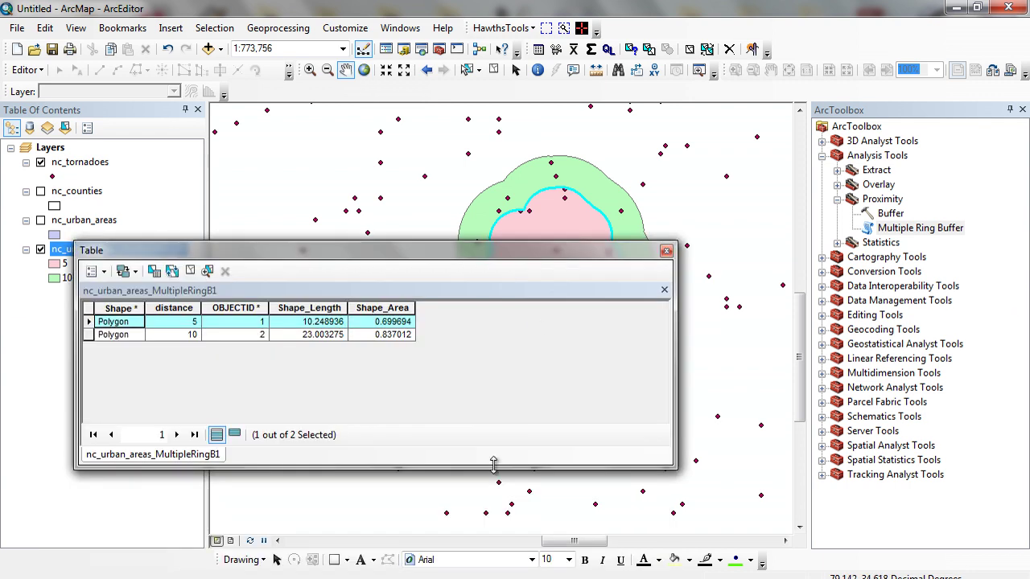
{"action": "left_click_drag", "start_coordinate": [493, 464], "coordinate": [492, 385]}
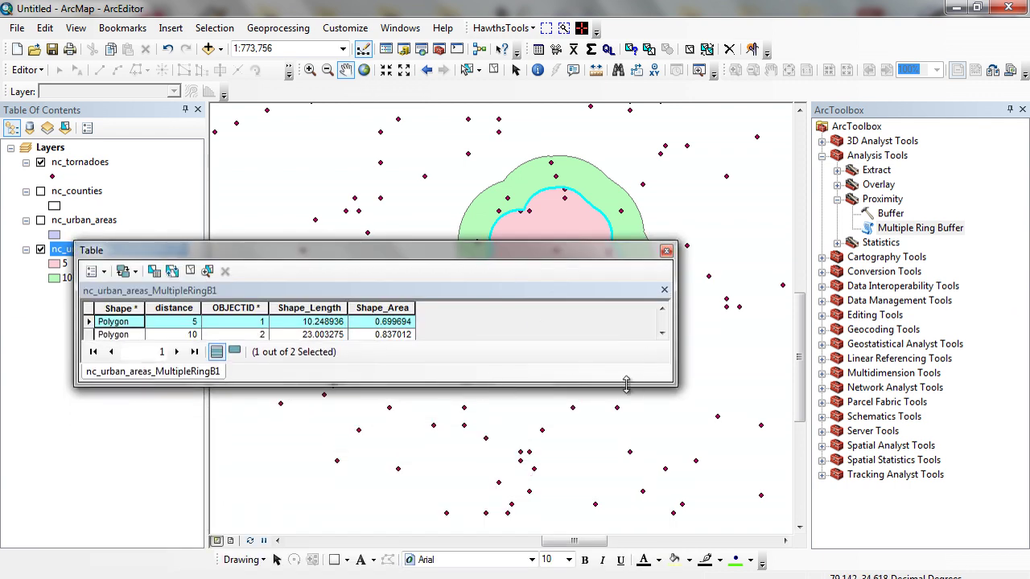
{"action": "left_click_drag", "start_coordinate": [625, 384], "coordinate": [634, 427]}
{"action": "left_click_drag", "start_coordinate": [675, 369], "coordinate": [510, 367]}
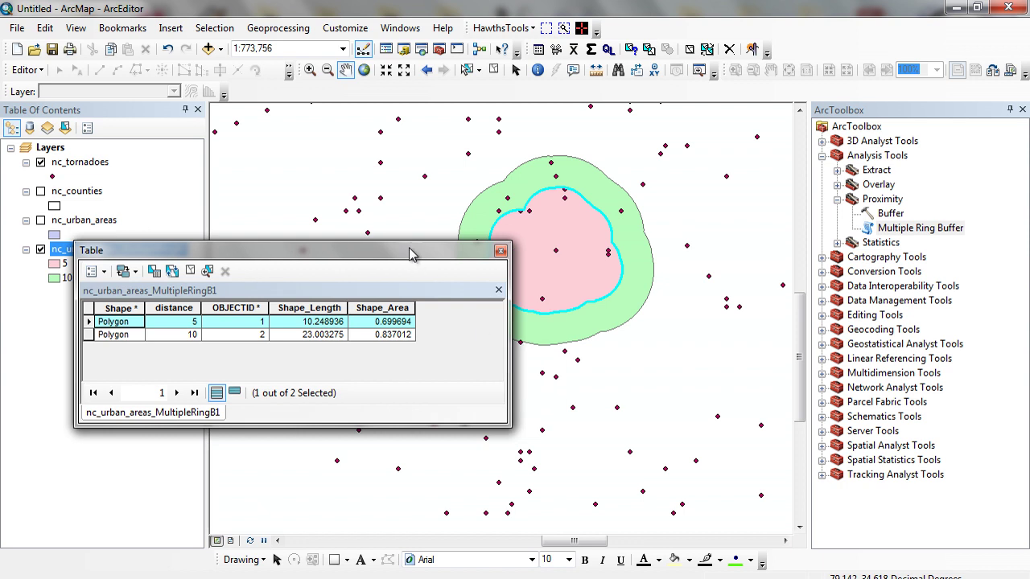
{"action": "left_click_drag", "start_coordinate": [408, 255], "coordinate": [368, 356]}
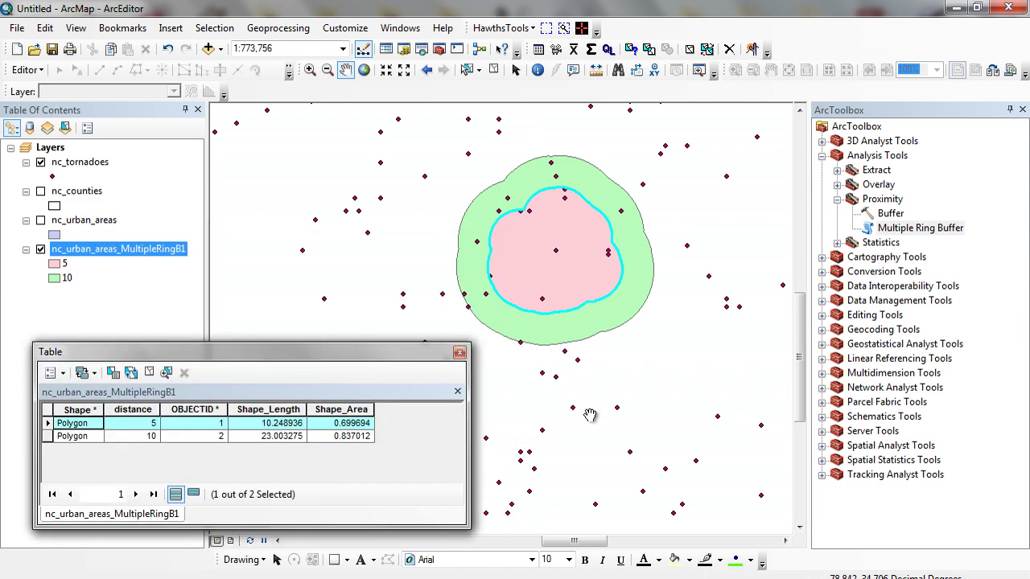
- Select nc_tornadoes points within the selected distance-5 ring of nc_urban_areas_MultipleRingB1
{"action": "left_click", "coordinate": [215, 30]}
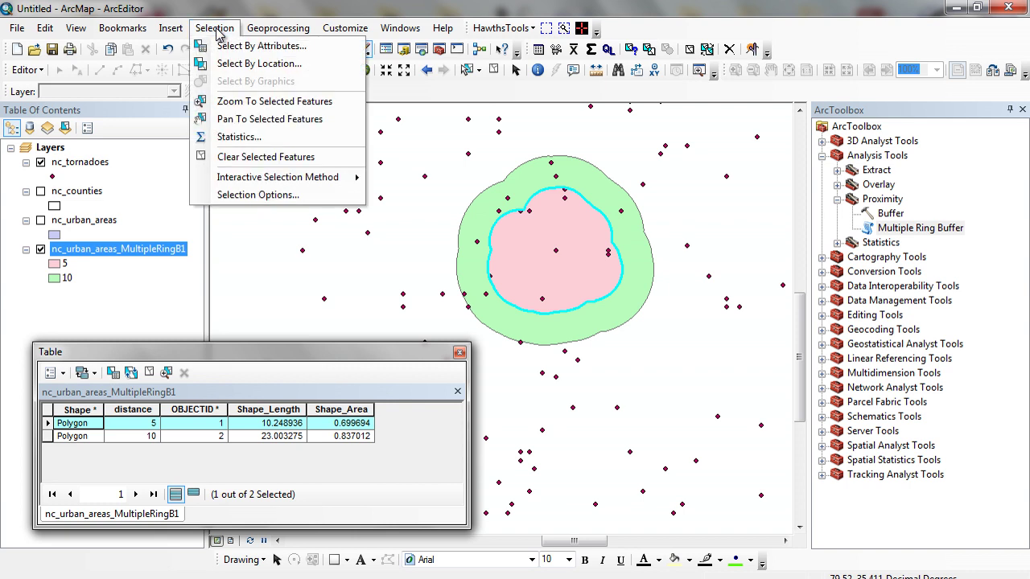
{"action": "left_click", "coordinate": [224, 64]}
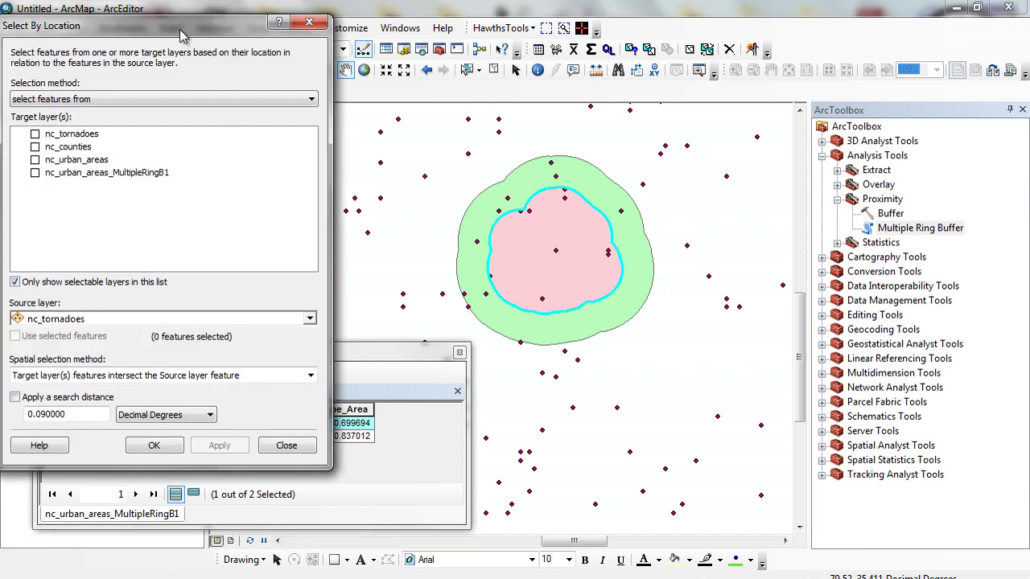
{"action": "left_click_drag", "start_coordinate": [203, 26], "coordinate": [892, 66]}
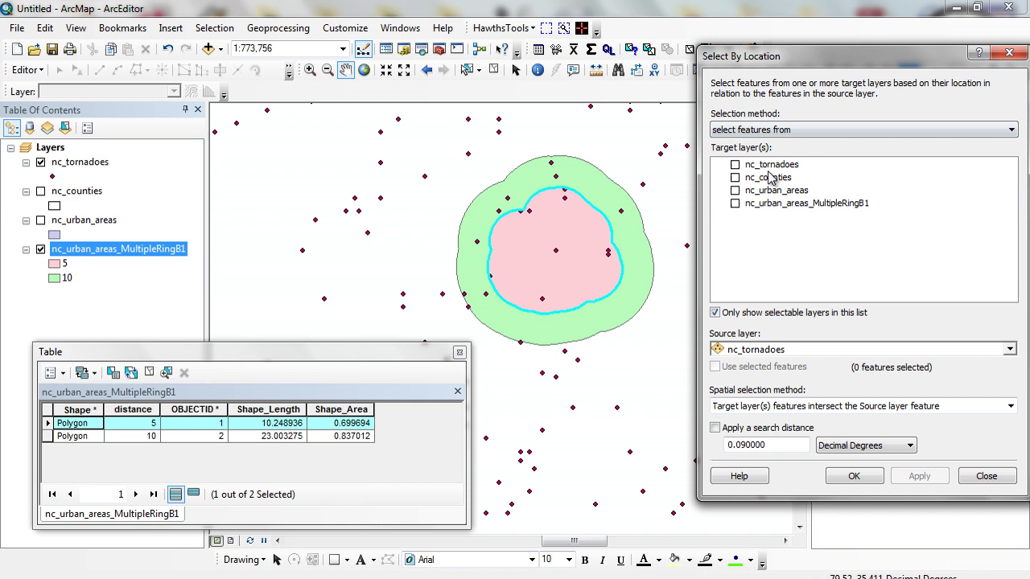
{"action": "left_click", "coordinate": [735, 165]}
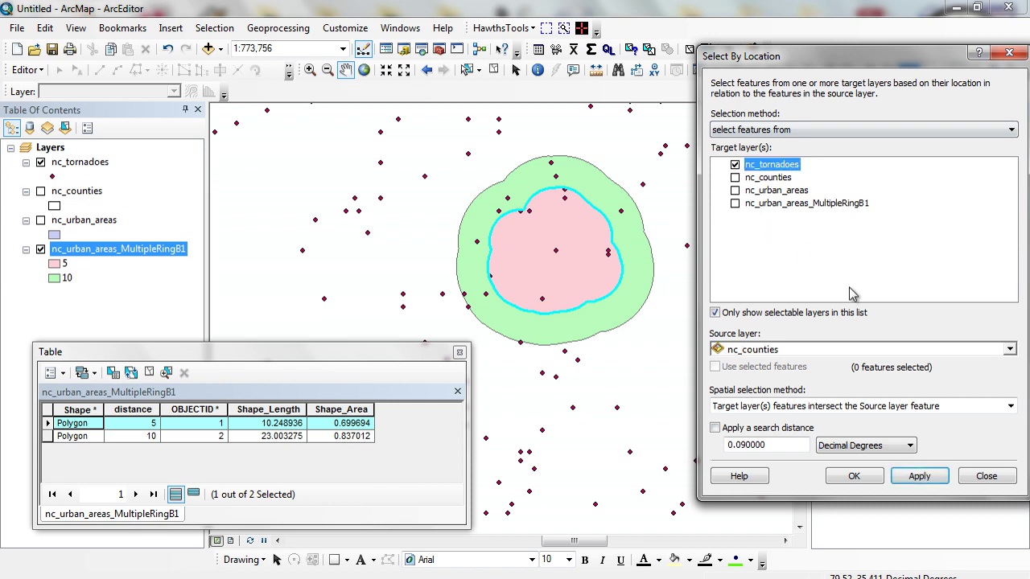
{"action": "left_click", "coordinate": [1010, 349]}
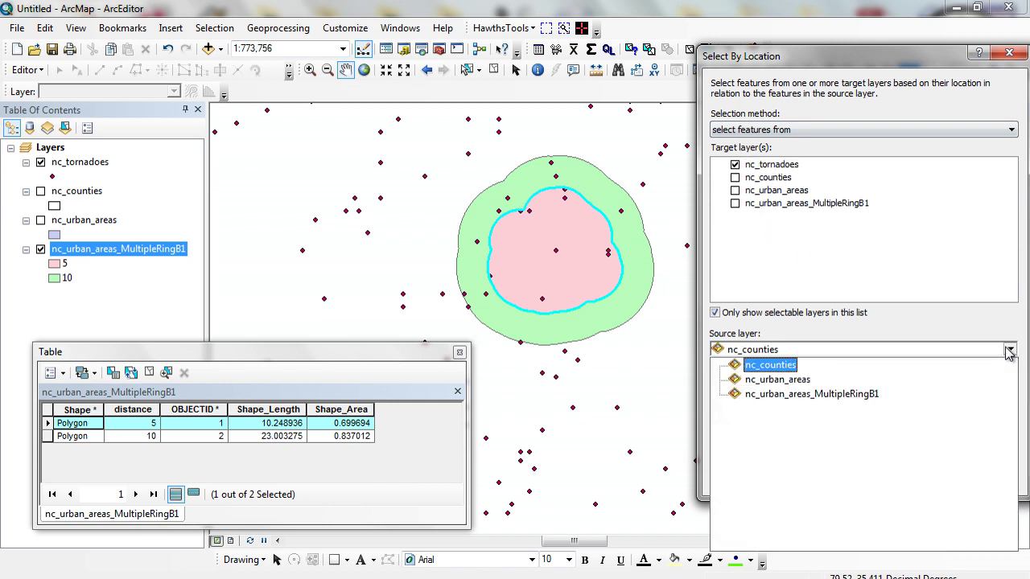
{"action": "left_click", "coordinate": [843, 393]}
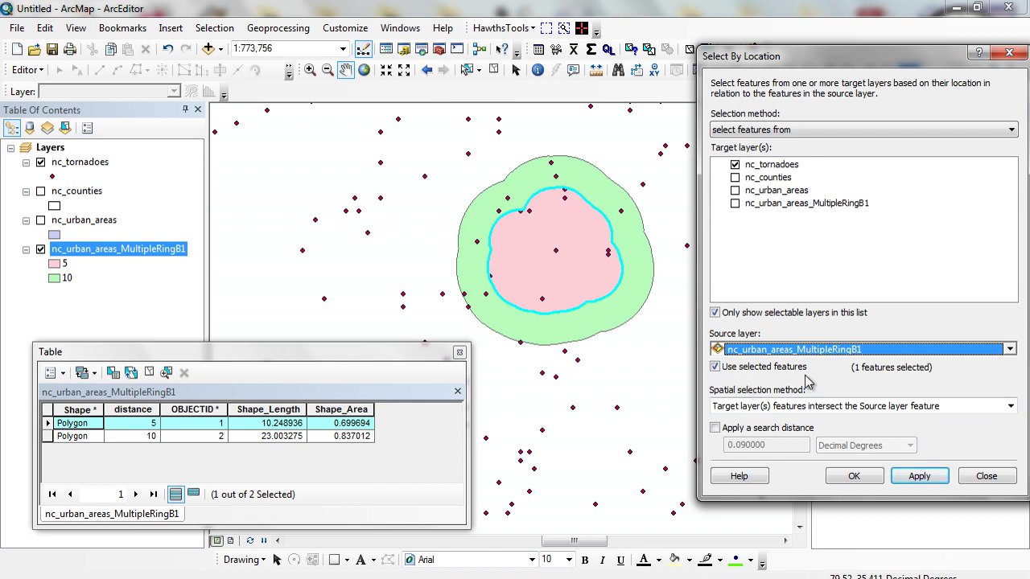
{"action": "left_click", "coordinate": [918, 476]}
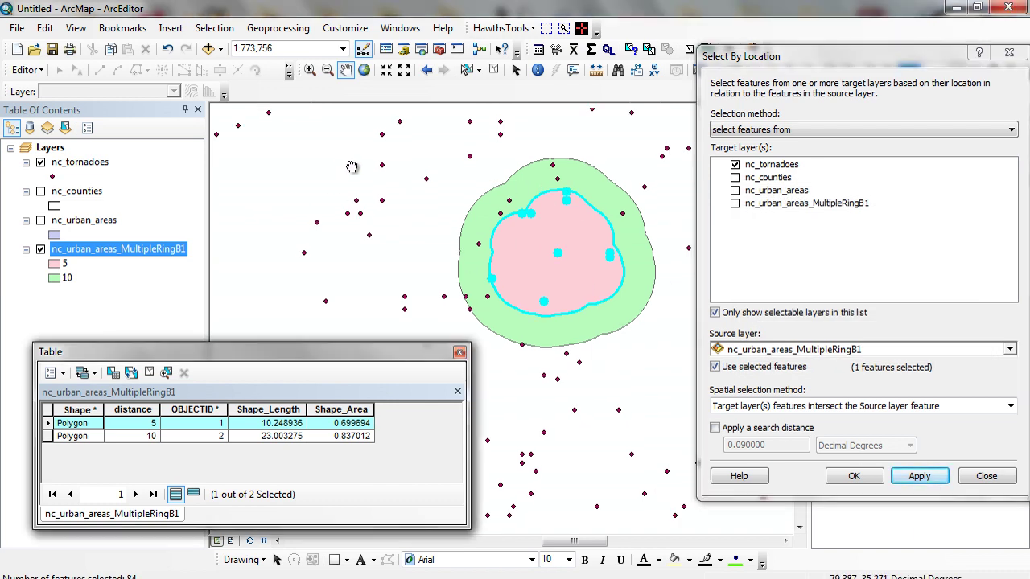
{"action": "left_click_drag", "start_coordinate": [298, 201], "coordinate": [611, 287]}
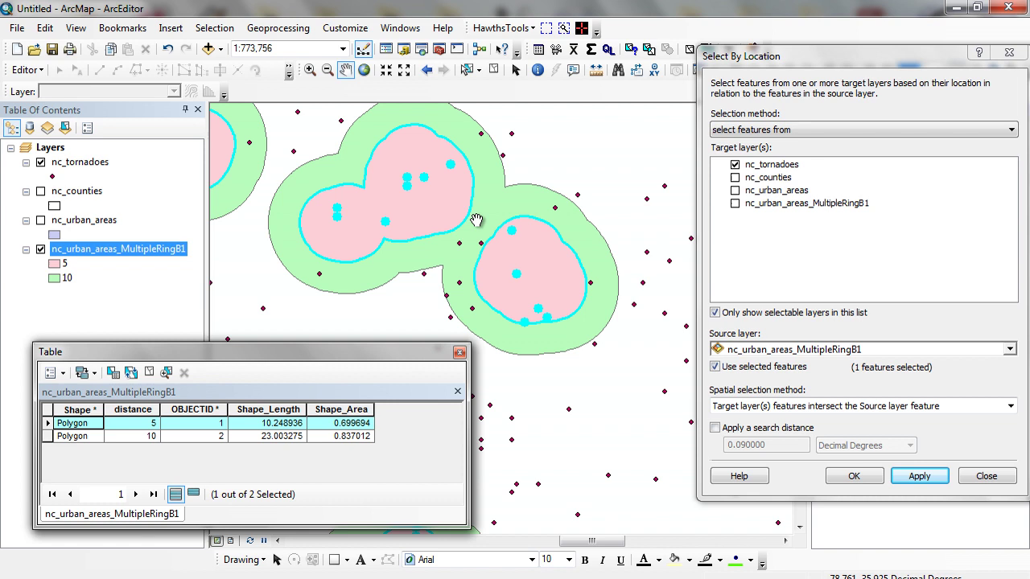
{"action": "left_click", "coordinate": [96, 165]}
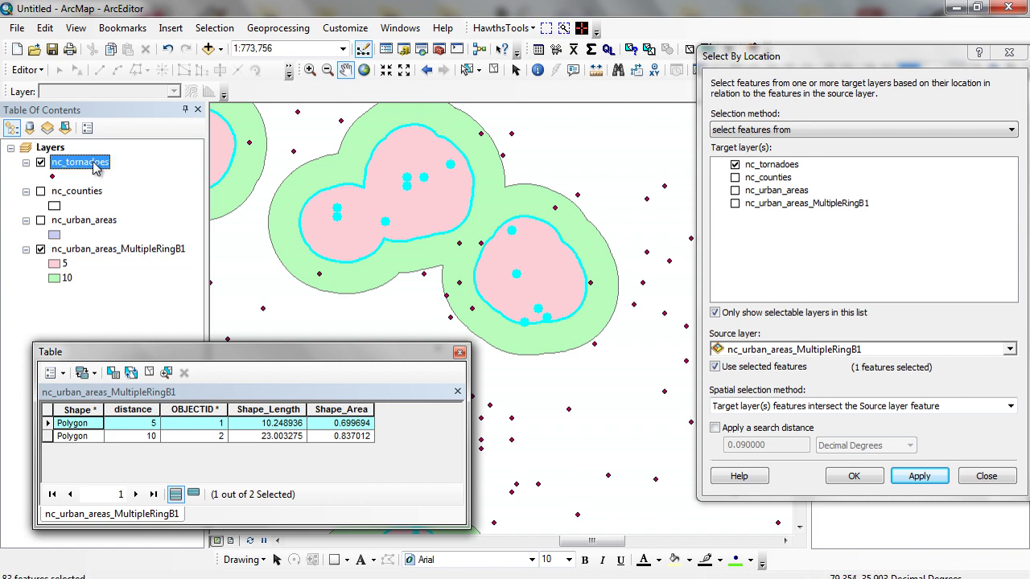
- Check the nc_tornadoes table shows 83 of 984 selected, then return to the ring table
{"action": "right_click", "coordinate": [95, 165]}
{"action": "left_click", "coordinate": [131, 208]}
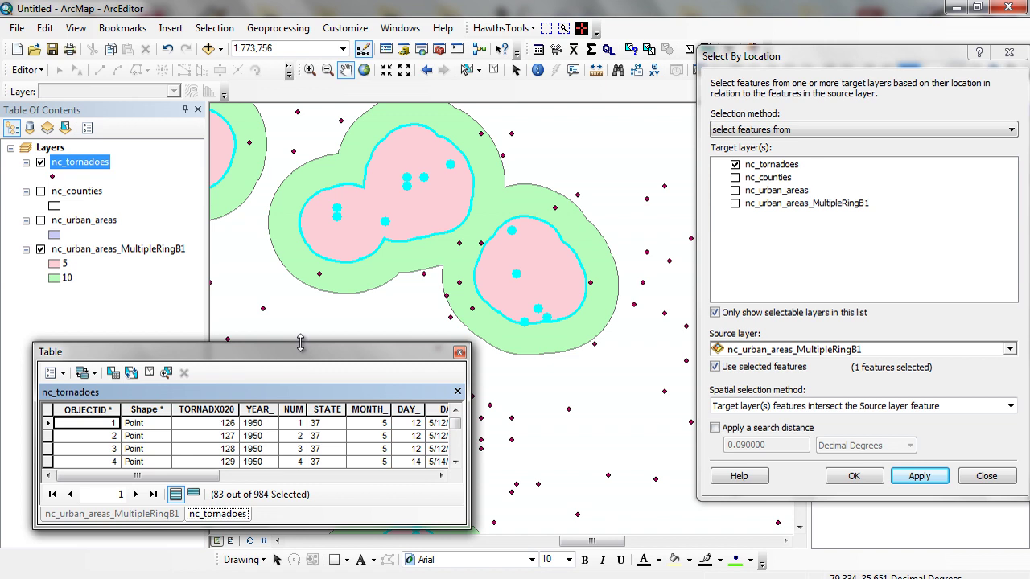
{"action": "left_click_drag", "start_coordinate": [301, 343], "coordinate": [299, 166]}
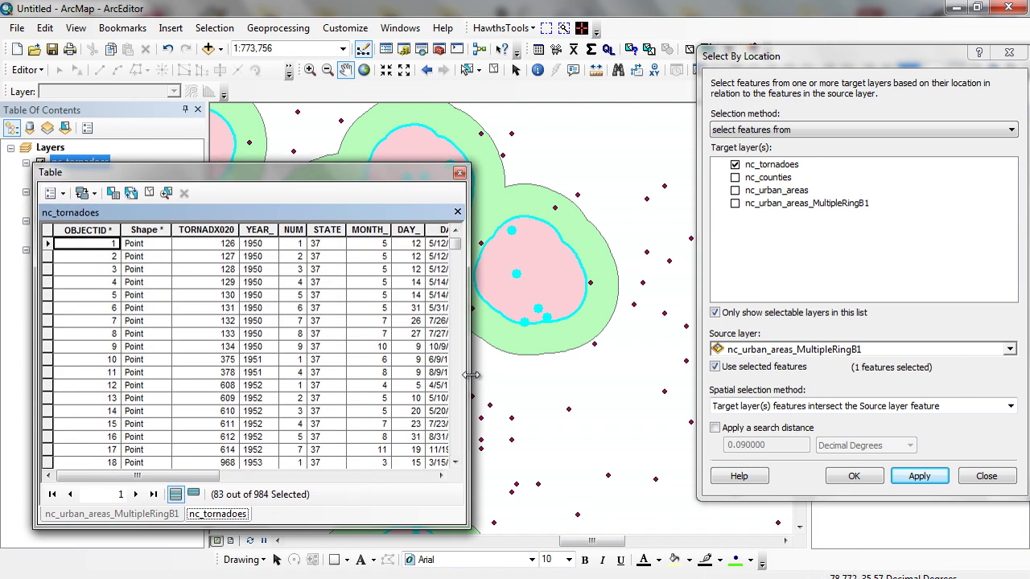
{"action": "left_click_drag", "start_coordinate": [471, 374], "coordinate": [624, 380]}
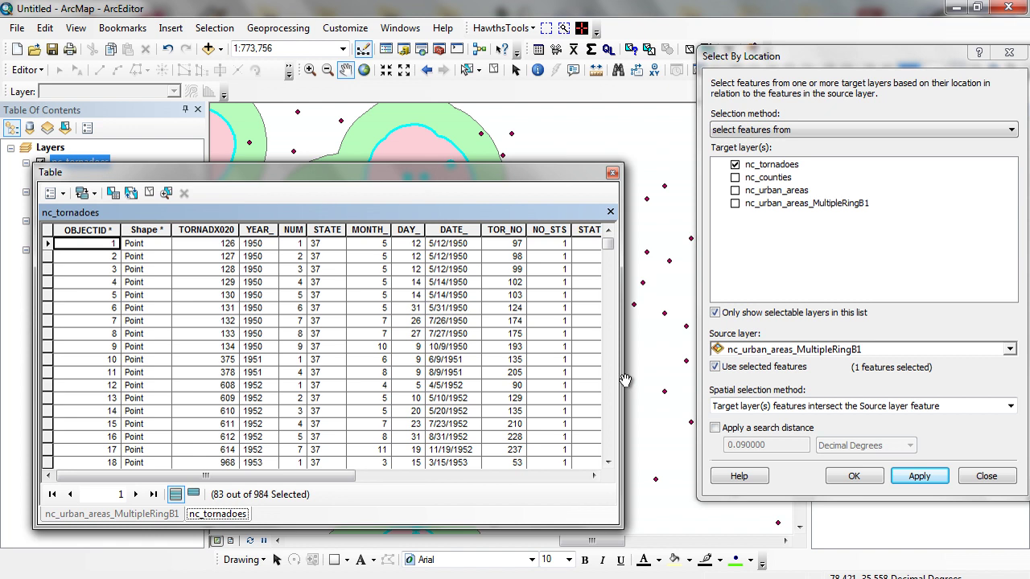
{"action": "left_click", "coordinate": [116, 514]}
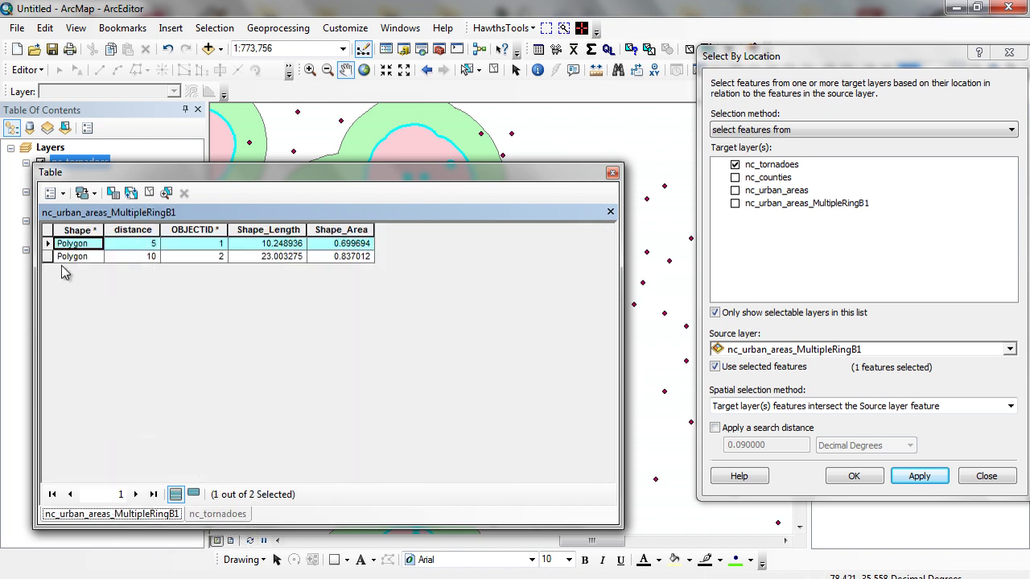
- Select the distance-10 ring and reapply Select By Location to the tornado points
{"action": "left_click", "coordinate": [47, 256]}
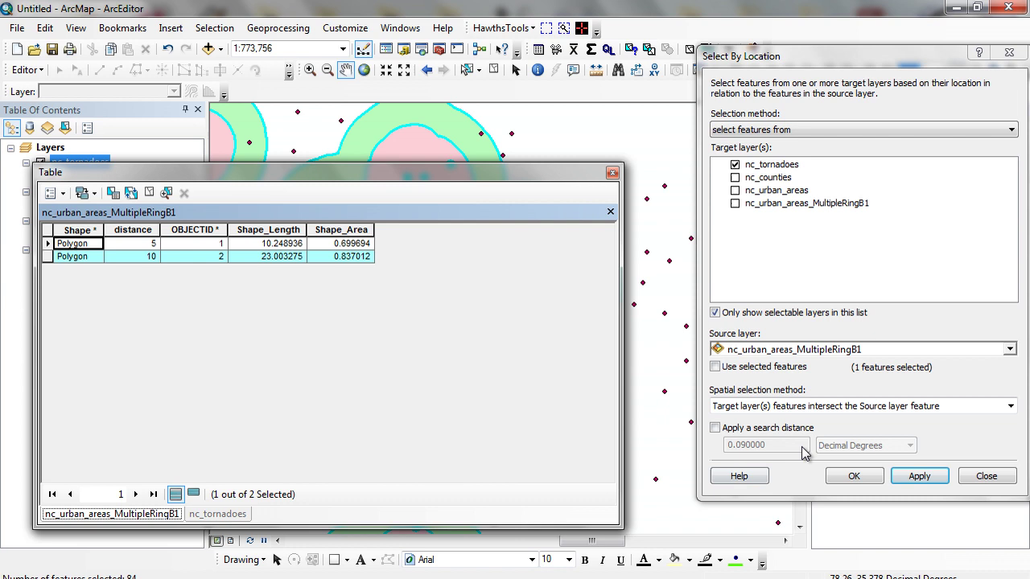
{"action": "left_click_drag", "start_coordinate": [321, 176], "coordinate": [321, 296]}
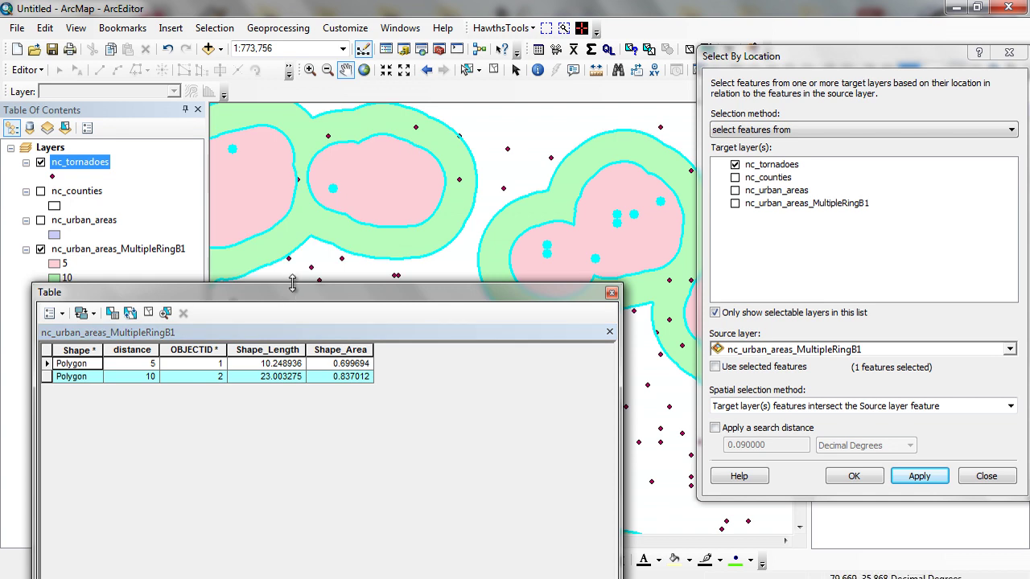
{"action": "left_click_drag", "start_coordinate": [292, 283], "coordinate": [281, 339]}
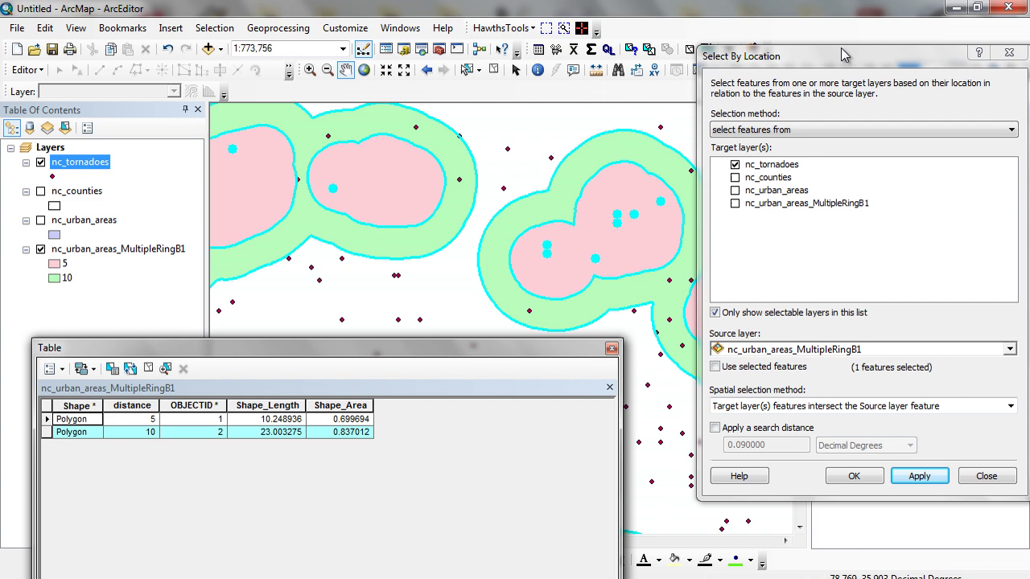
{"action": "left_click_drag", "start_coordinate": [852, 61], "coordinate": [806, 54]}
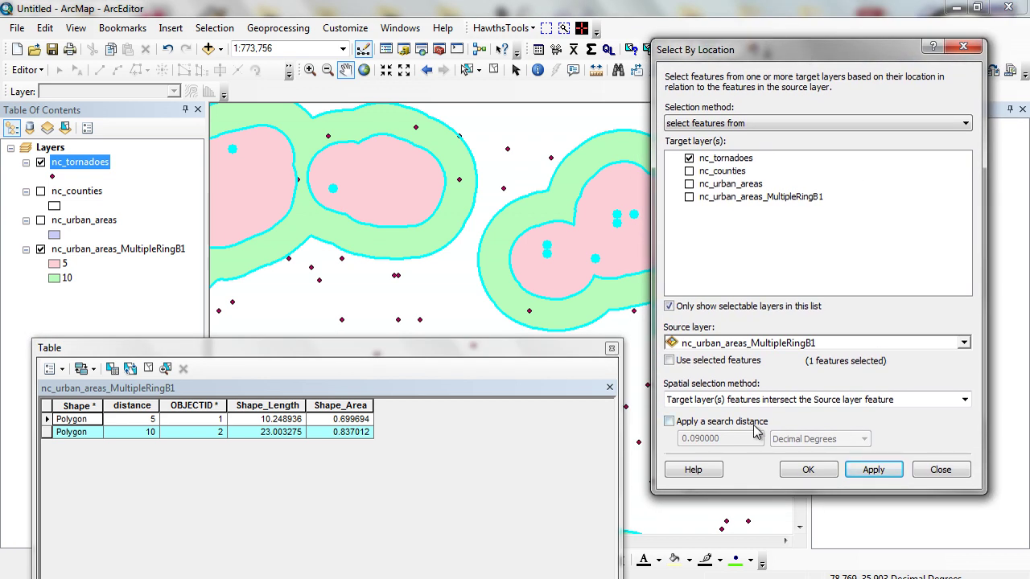
{"action": "left_click", "coordinate": [881, 472]}
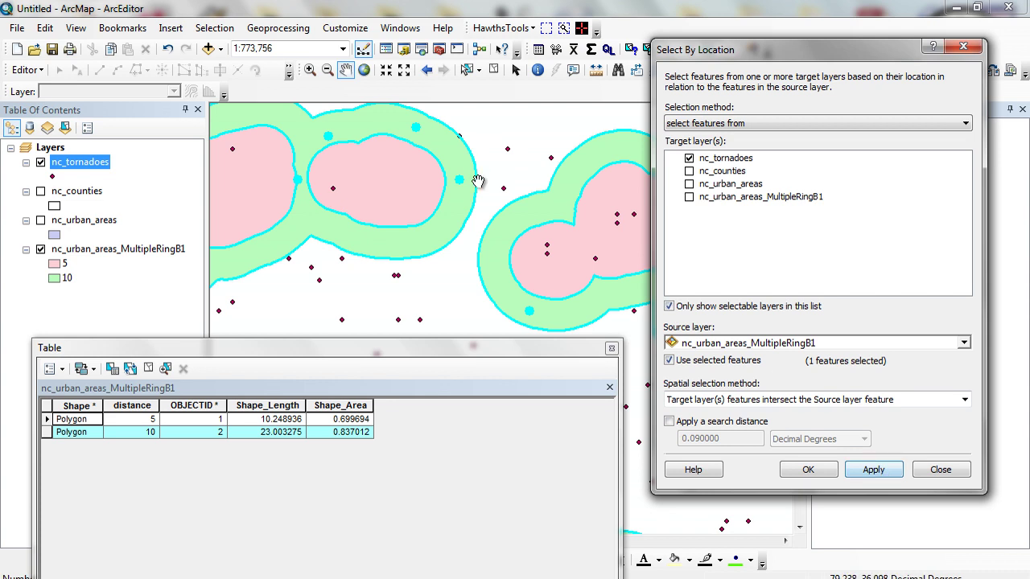
- Open the nc_tornadoes attribute table to confirm 50 of 984 points are selected
{"action": "left_click_drag", "start_coordinate": [508, 235], "coordinate": [343, 249]}
{"action": "left_click_drag", "start_coordinate": [492, 305], "coordinate": [409, 239]}
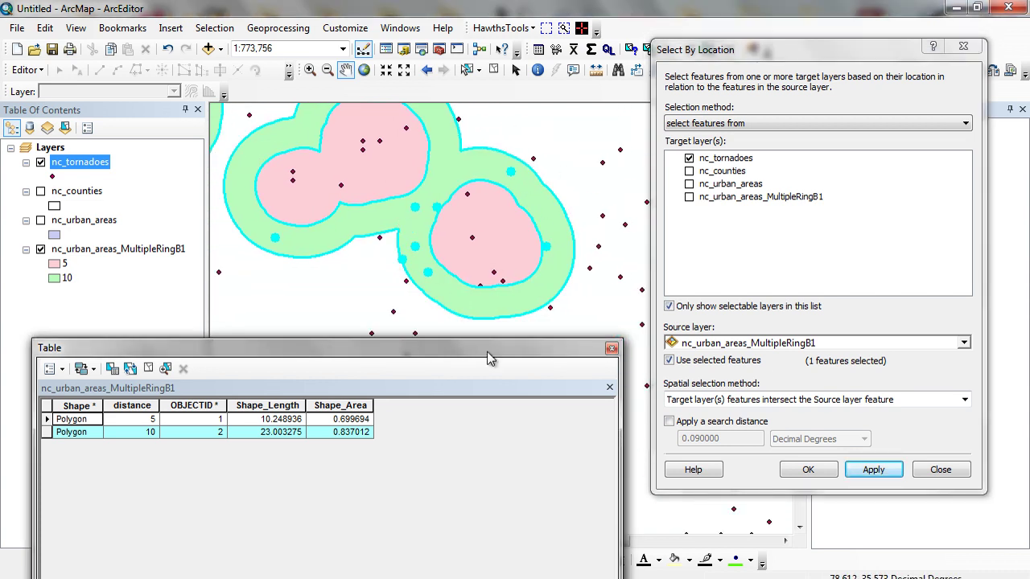
{"action": "left_click_drag", "start_coordinate": [487, 352], "coordinate": [504, 252]}
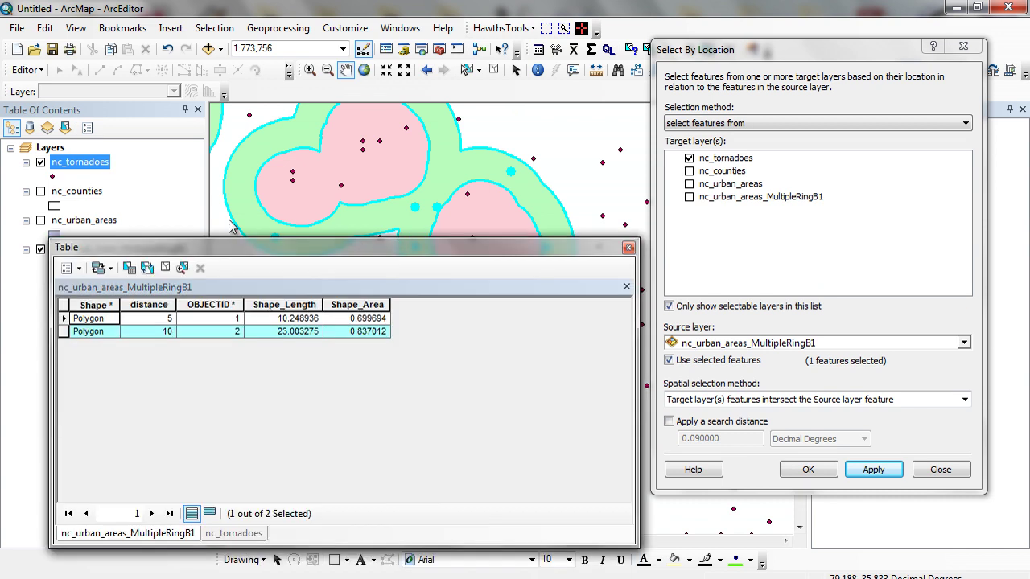
{"action": "right_click", "coordinate": [114, 166]}
{"action": "left_click", "coordinate": [138, 210]}
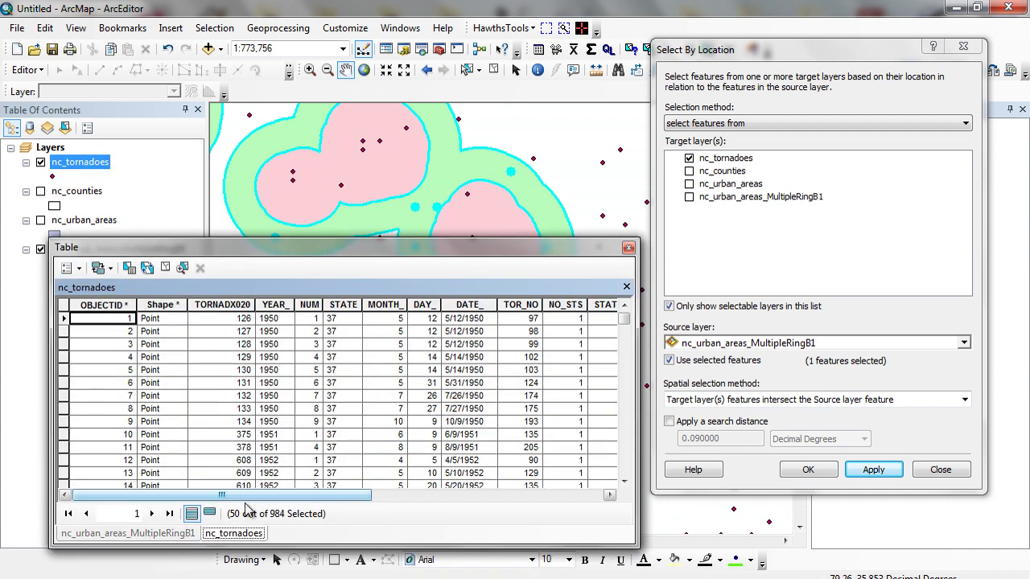
{"action": "mouse_move", "coordinate": [266, 496]}
{"action": "left_mouse_down"}
{"action": "mouse_move", "coordinate": [374, 498]}
{"action": "mouse_move", "coordinate": [266, 498]}
{"action": "left_mouse_up"}
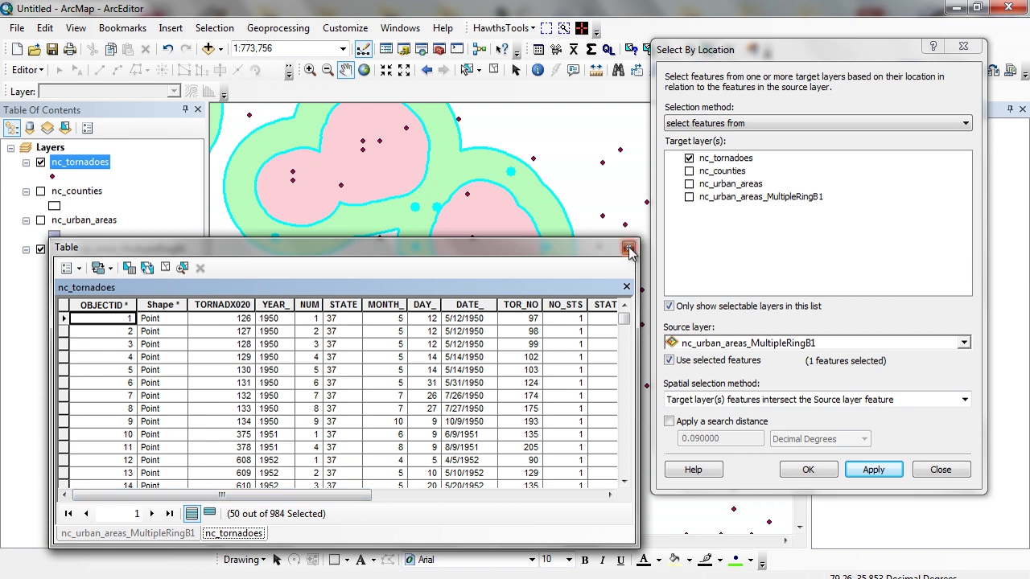
- Close the tornado attribute table and the Select By Location window
{"action": "left_click", "coordinate": [628, 249]}
{"action": "left_click_drag", "start_coordinate": [458, 272], "coordinate": [510, 324]}
{"action": "left_click_drag", "start_coordinate": [356, 322], "coordinate": [443, 326]}
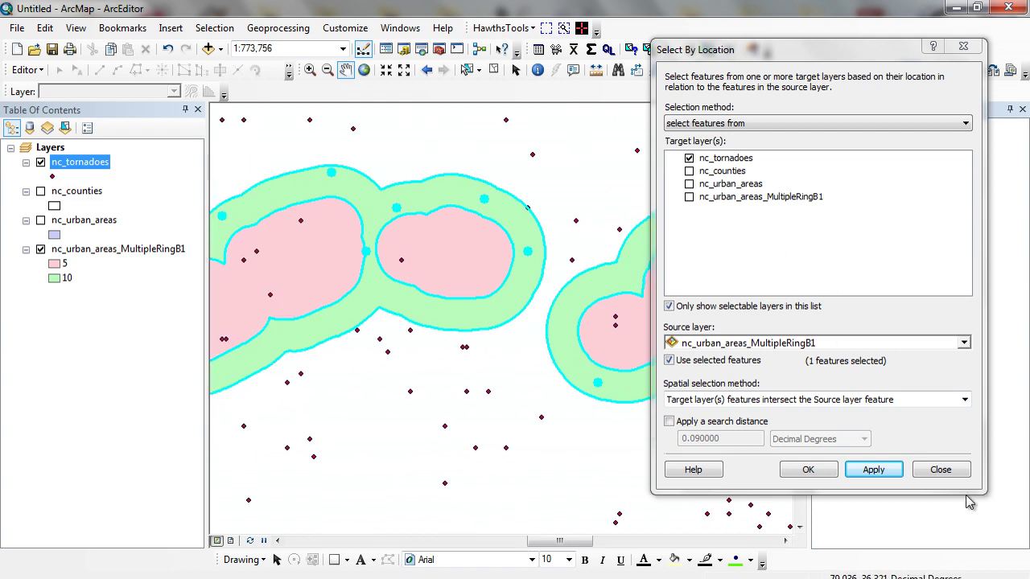
{"action": "left_click", "coordinate": [940, 470]}
- Clear the selected tornadoes and turn nc_urban_areas back on, centring the rings
{"action": "left_click", "coordinate": [493, 70]}
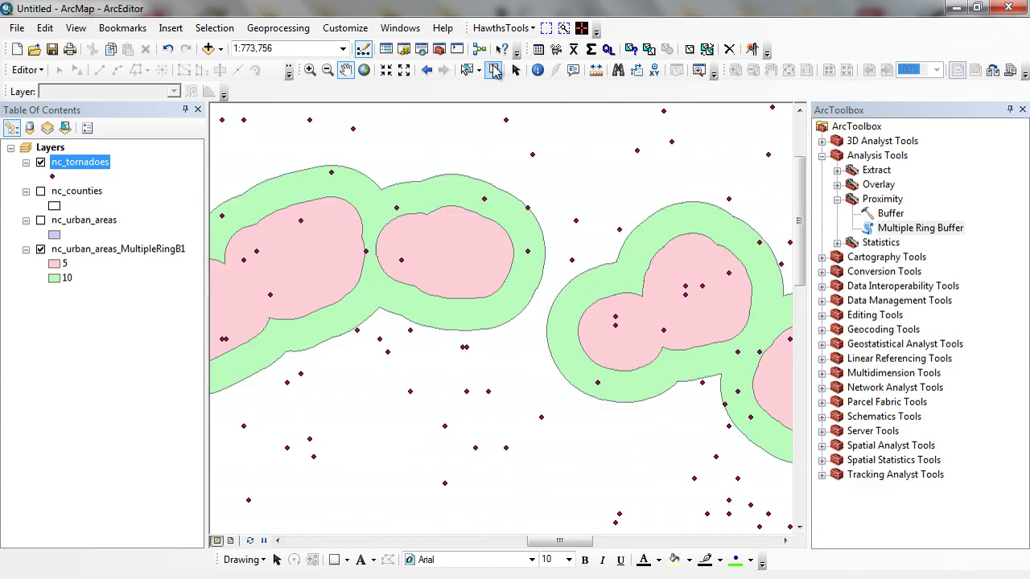
{"action": "mouse_move", "coordinate": [348, 217]}
{"action": "left_mouse_down"}
{"action": "mouse_move", "coordinate": [494, 241]}
{"action": "mouse_move", "coordinate": [520, 221]}
{"action": "left_mouse_up"}
{"action": "left_click", "coordinate": [40, 220]}
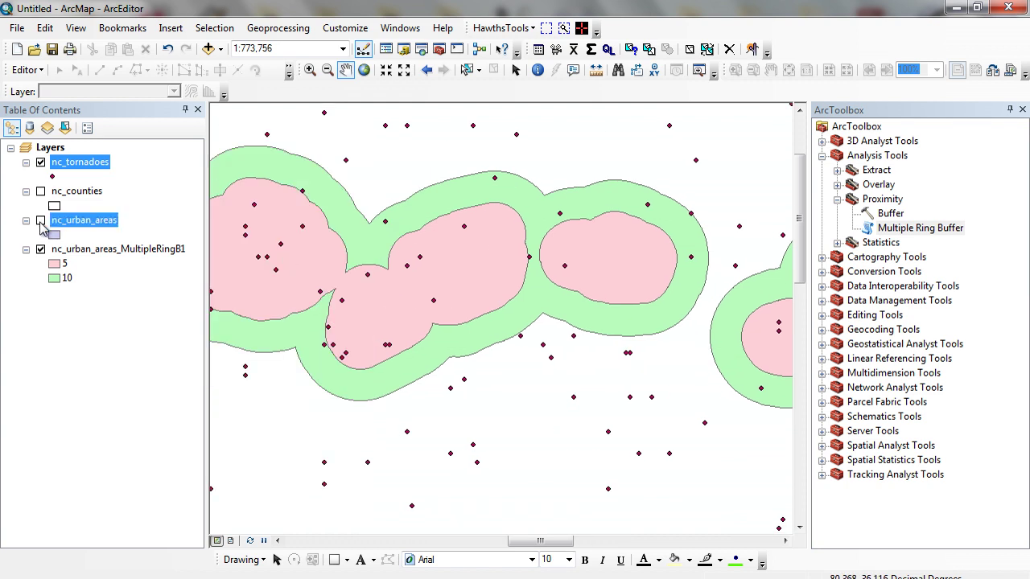
{"action": "left_click_drag", "start_coordinate": [398, 322], "coordinate": [517, 325]}
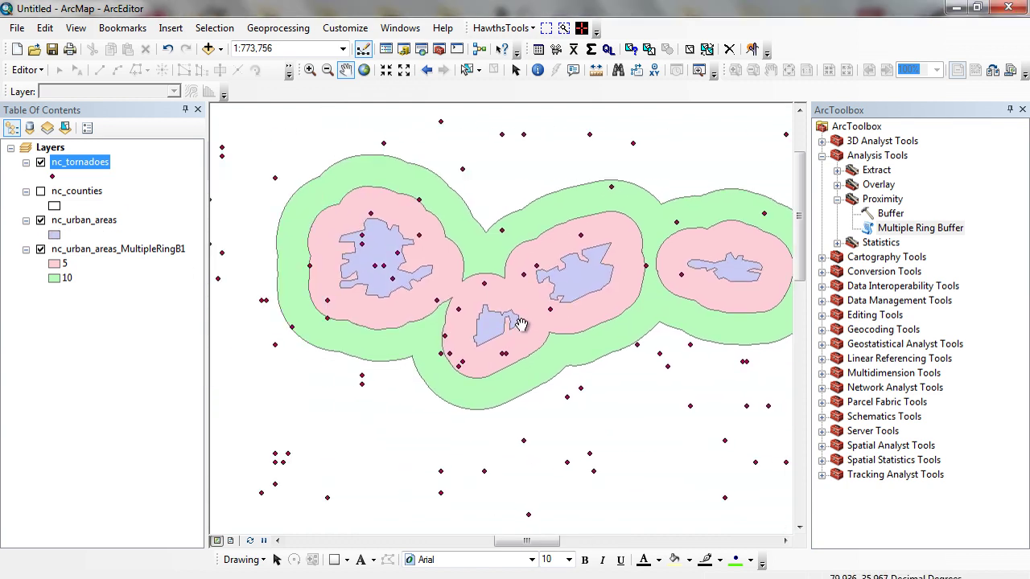